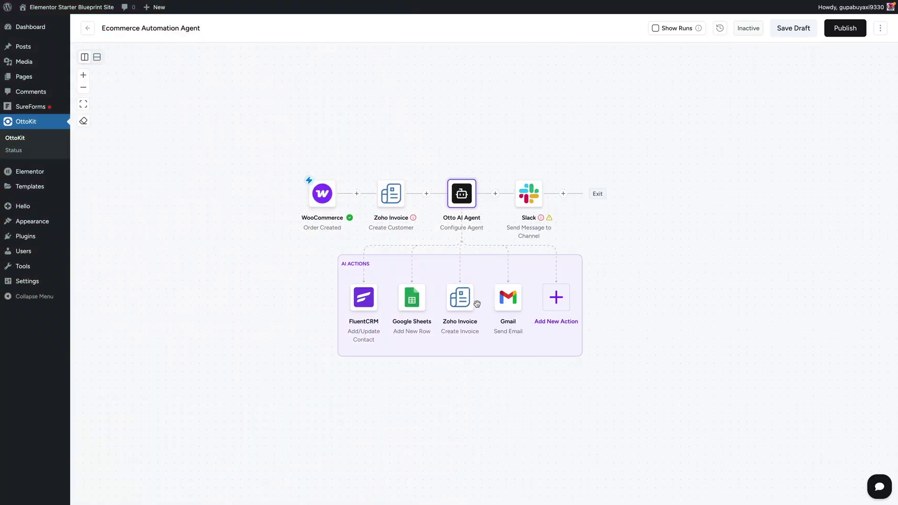
Step: Reposition the WooCommerce trigger and the Otto AI Agent node above the Zoho Invoice and Slack nodes on the Ecommerce Automation Agent canvas
left_click_drag(283, 196, 234, 127)
left_click_drag(493, 190, 493, 123)
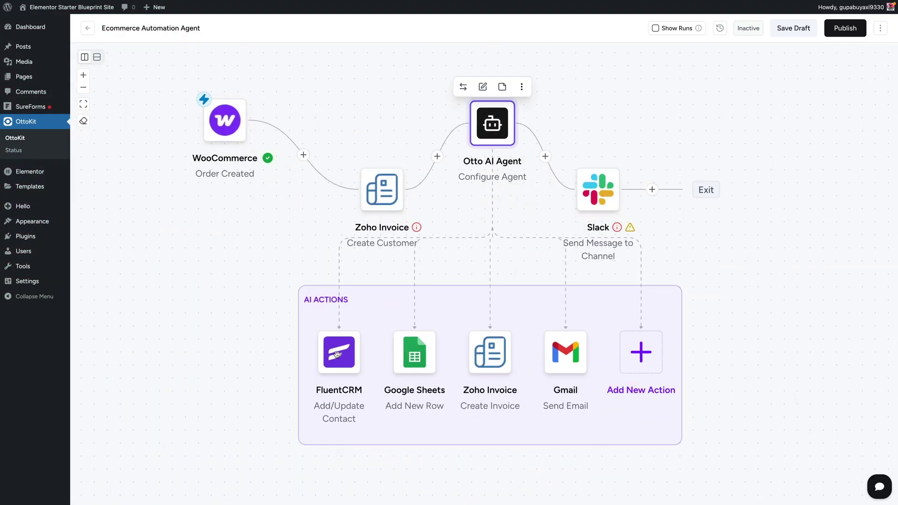
Step: Open the FluentCRM AI action and look through the list of apps offered for it
left_click(339, 351)
left_click(852, 134)
left_click(597, 129)
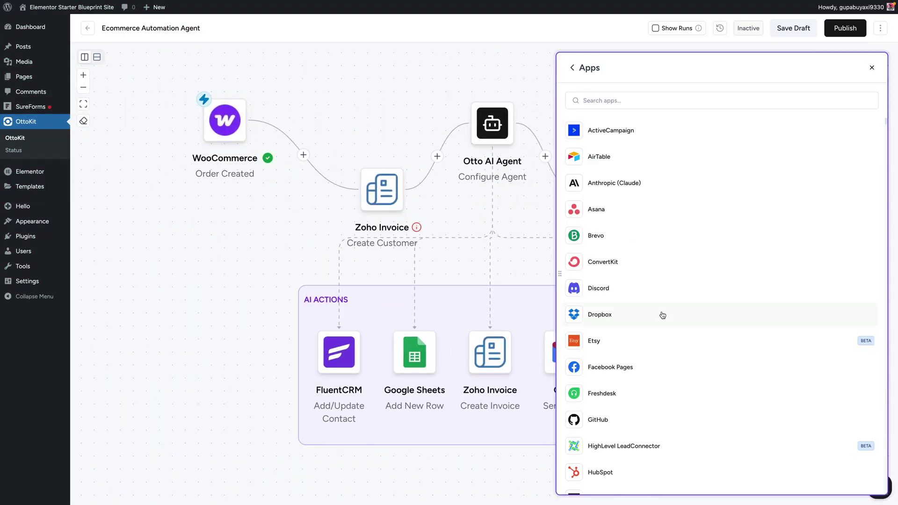
left_click(627, 283)
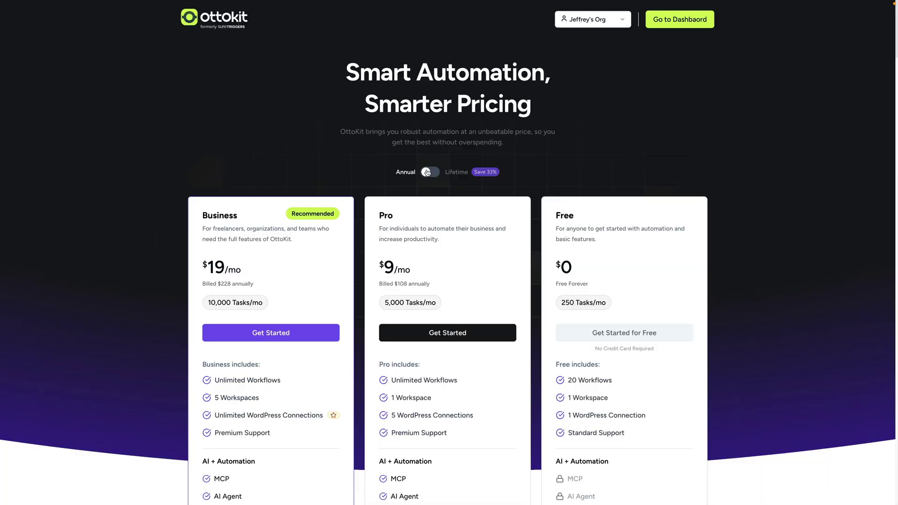
Step: Show the lifetime plan prices on the OttoKit pricing page
left_click(427, 172)
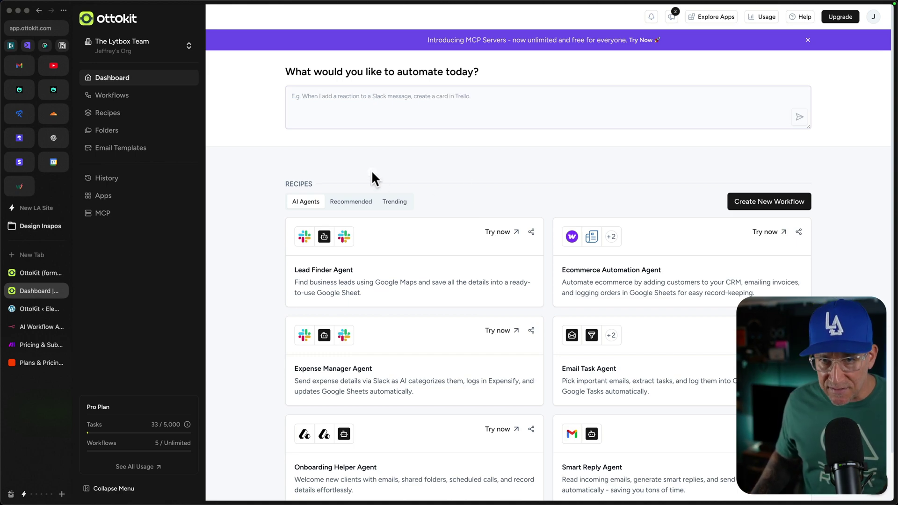
Step: Compare the workflows list in the OttoKit web app with the one in the WordPress site's OttoKit plugin
scroll(353, 165, "down", 2)
scroll(352, 165, "up", 2)
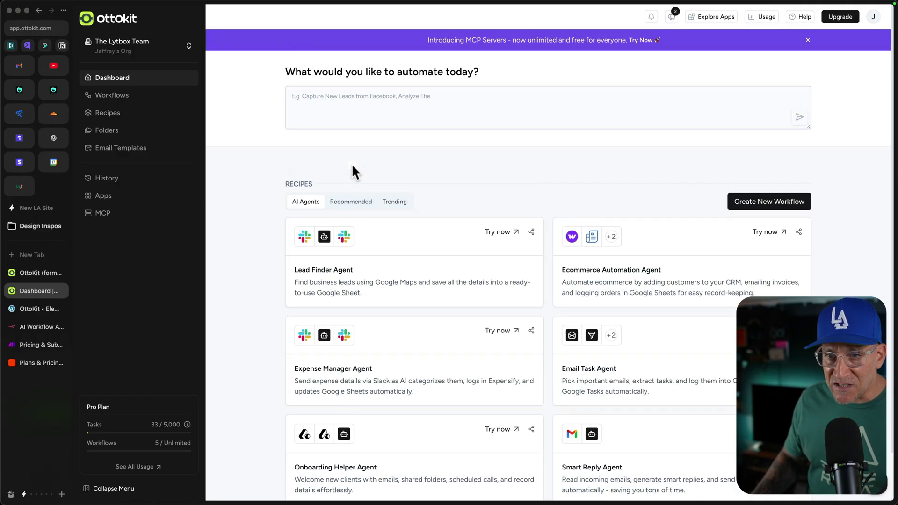
left_click(121, 94)
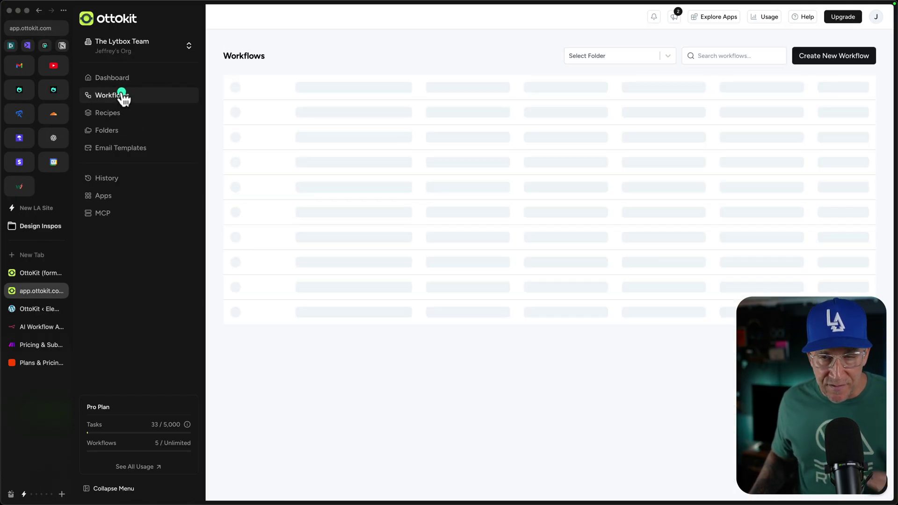
left_click(37, 309)
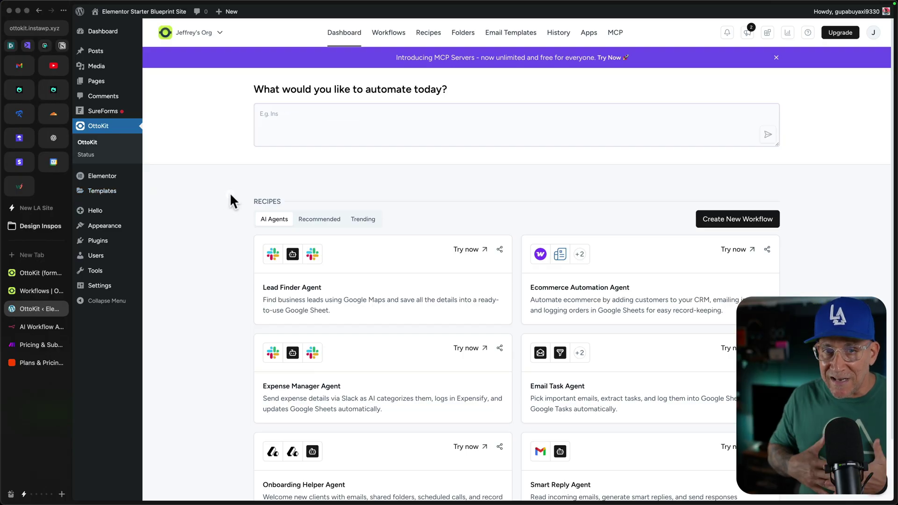
left_click(382, 37)
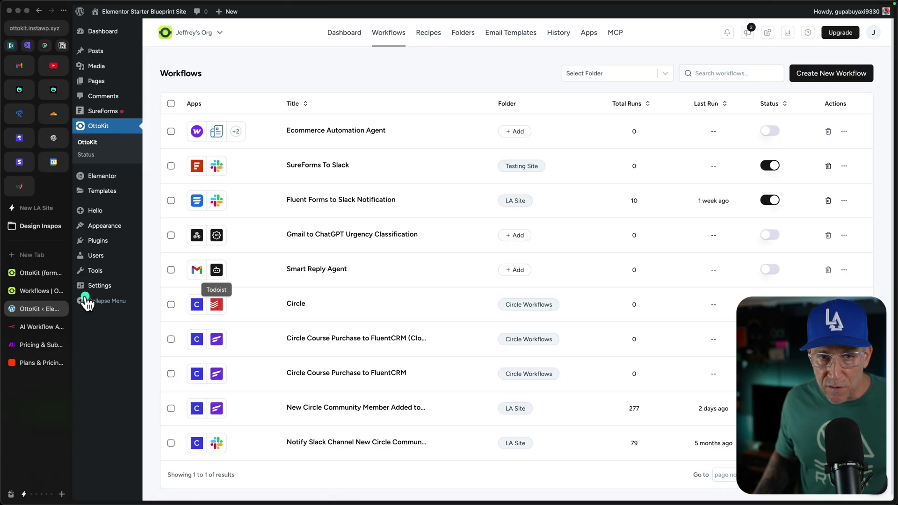
left_click(29, 287)
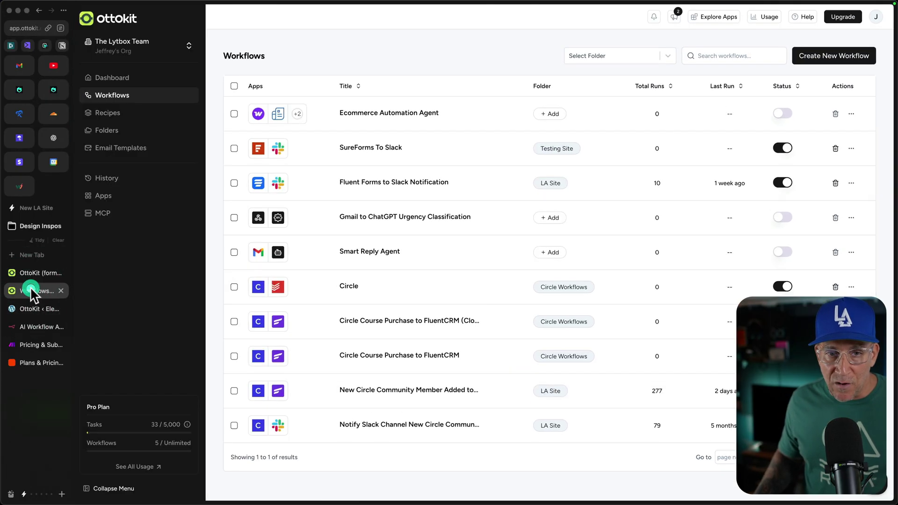
Step: Create a new workflow named "Testing" from the OttoKit plugin inside the WordPress site
left_click(34, 308)
left_click(826, 74)
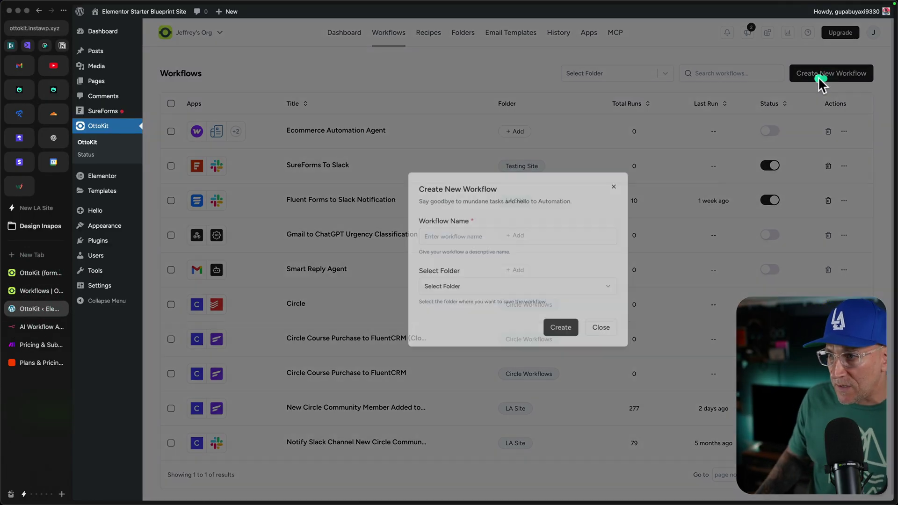
type("Testing")
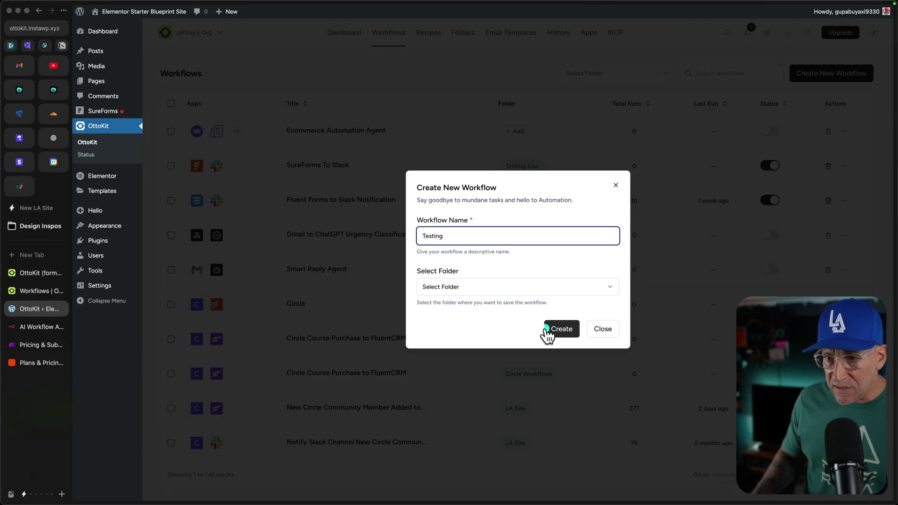
left_click(559, 336)
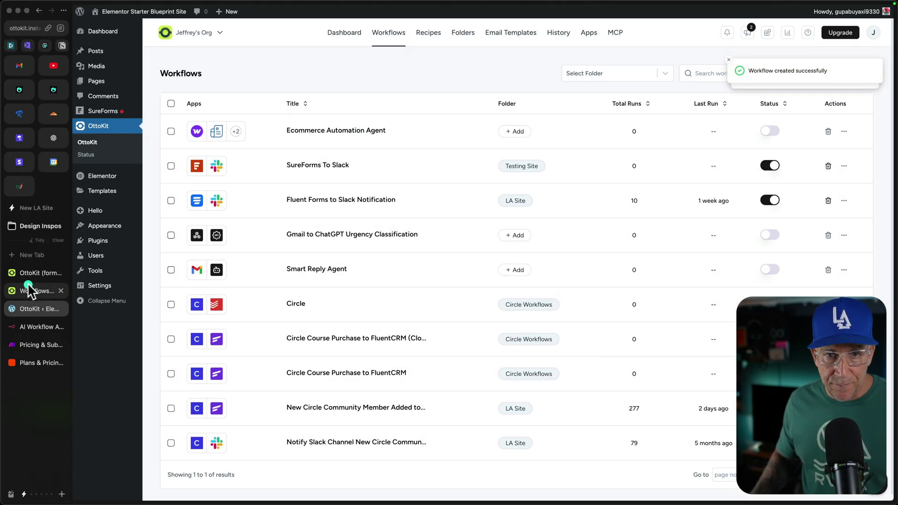
Step: Reload the workflows list in the OttoKit web app to check for the Testing workflow
left_click(29, 287)
key("super+r")
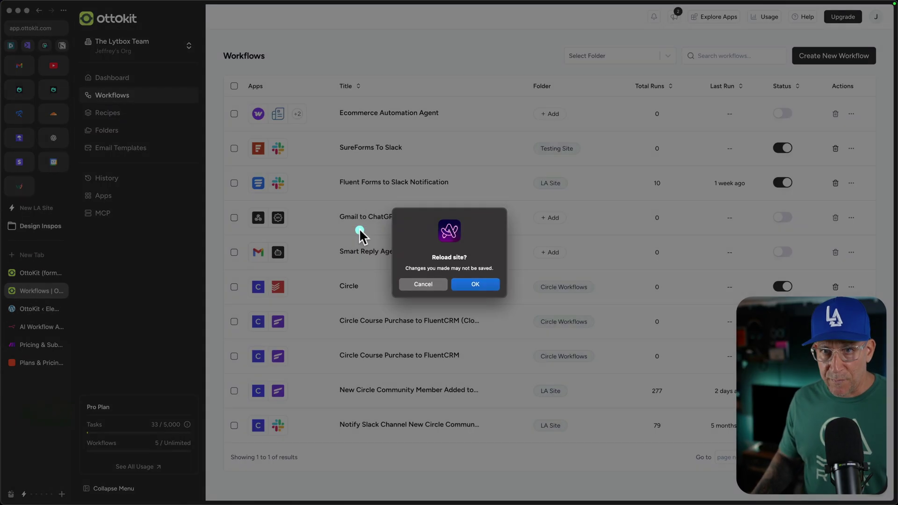
left_click(474, 284)
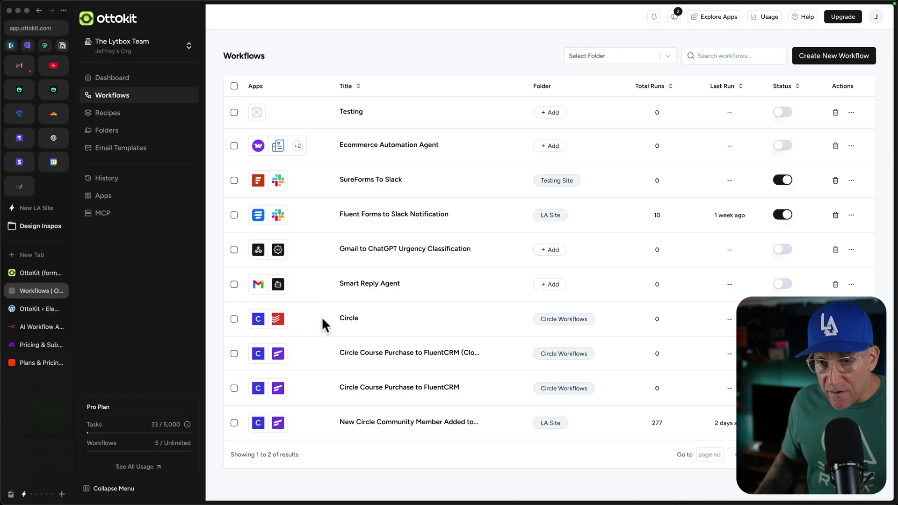
Step: Open the Circle workflow and review the settings of its Circle trigger and Todoist action
left_click(355, 319)
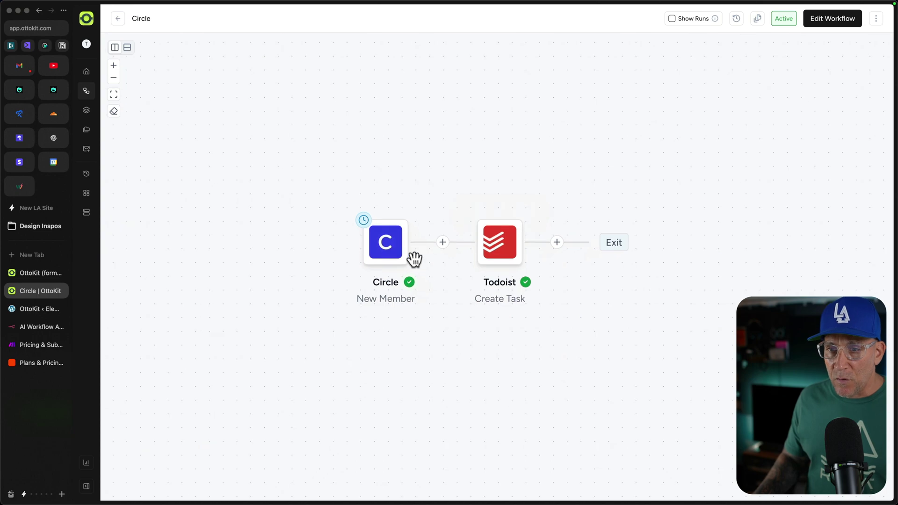
left_click(383, 245)
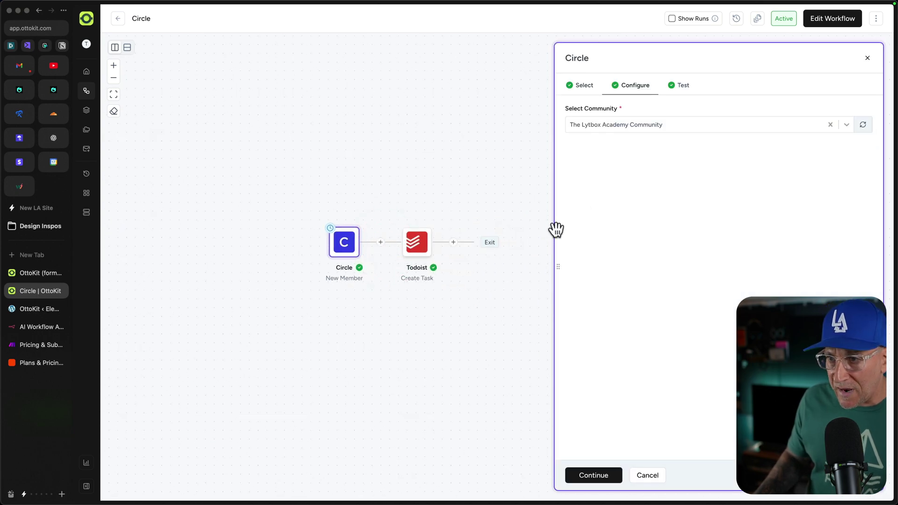
left_click(591, 88)
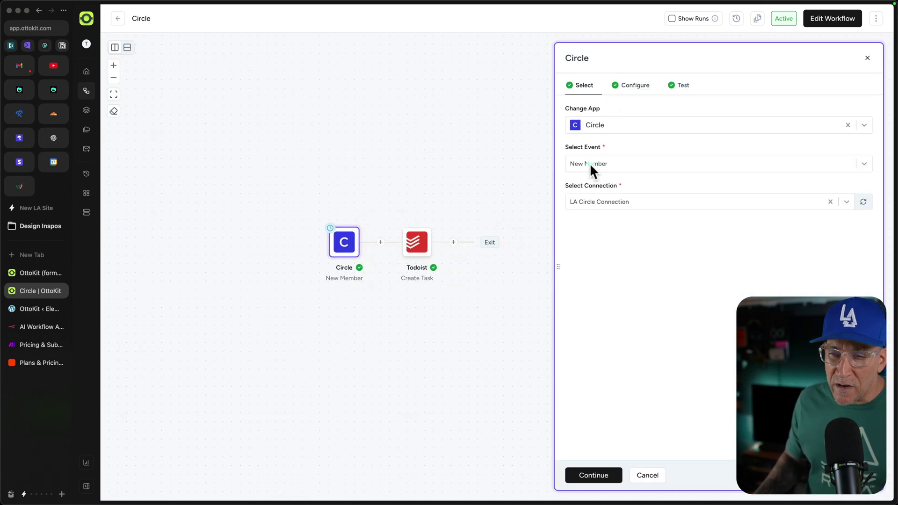
left_click(418, 247)
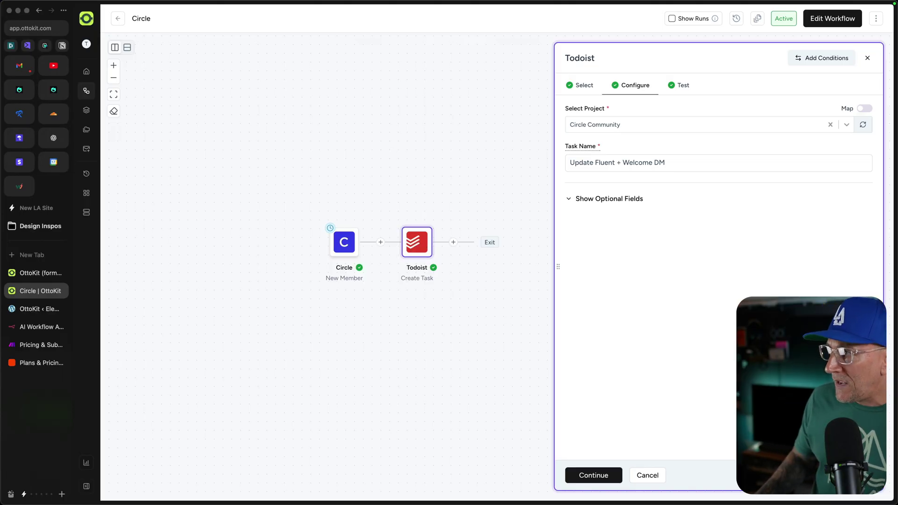
Step: Arrange the Todoist window with the Circle Community project beside the workflow and open the Todoist action's test section
left_click_drag(651, 136, 672, 46)
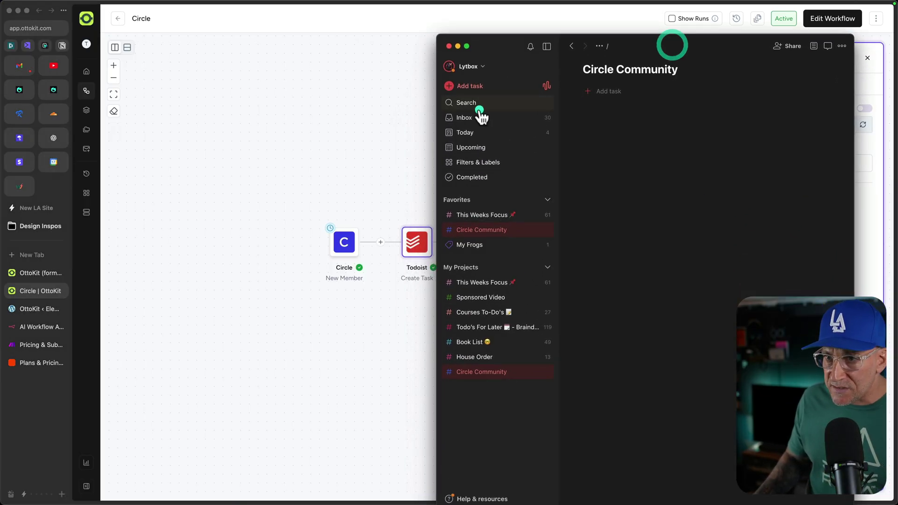
left_click_drag(436, 116, 587, 103)
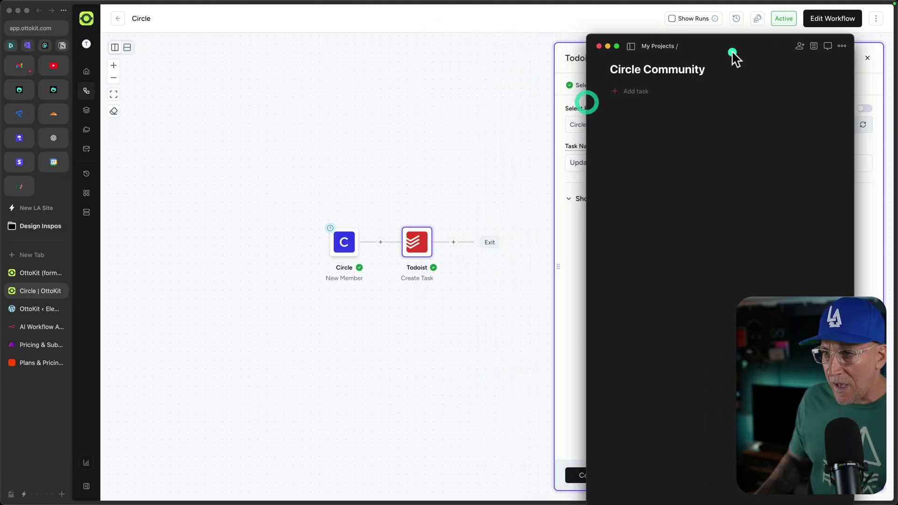
left_click_drag(736, 44, 784, 38)
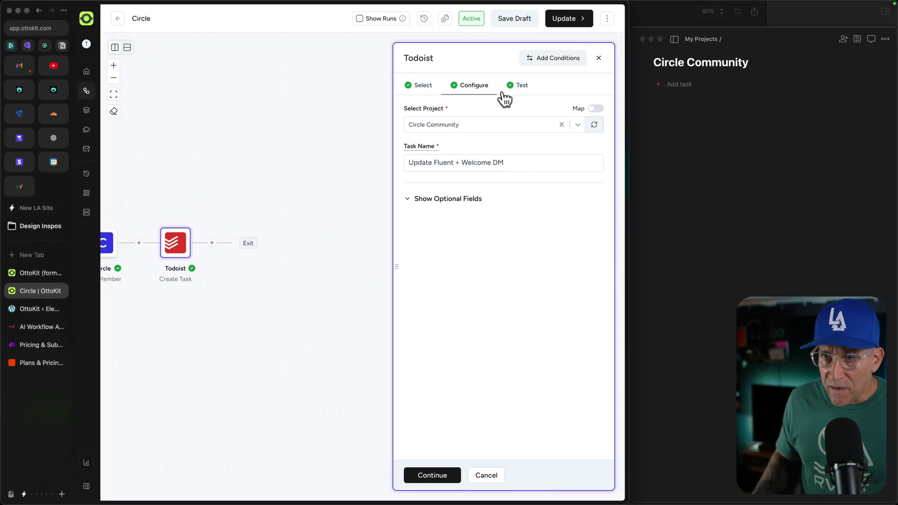
left_click(517, 87)
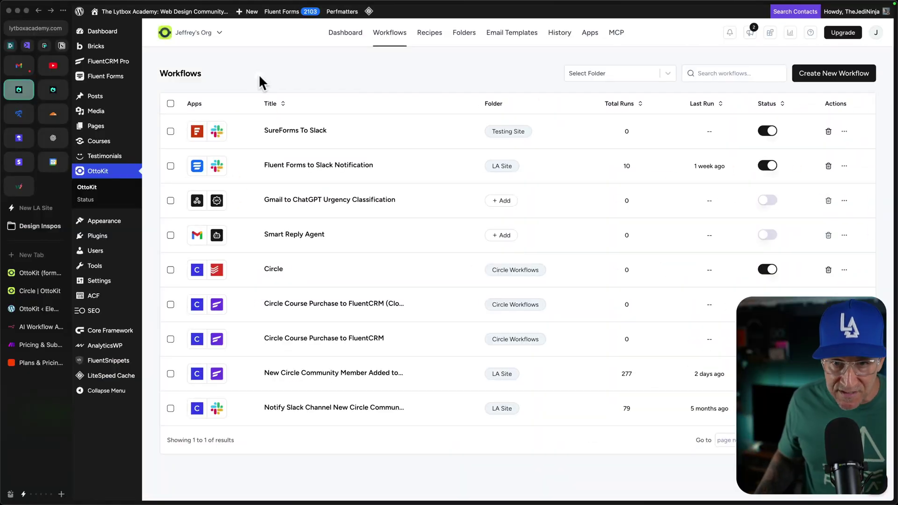
Step: Open the "New Circle Community Member Added to Fluent CRM" workflow and examine its Circle trigger and FluentCRM action
left_click(300, 374)
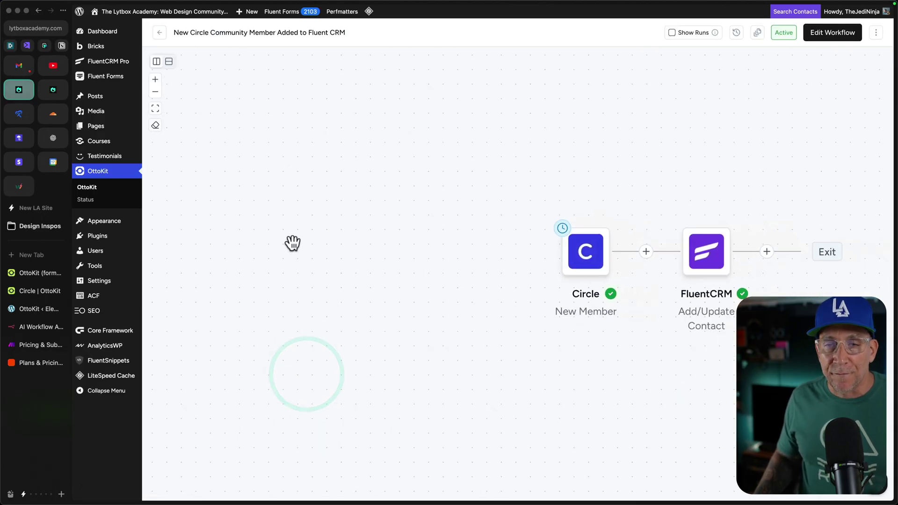
left_click_drag(621, 368, 515, 293)
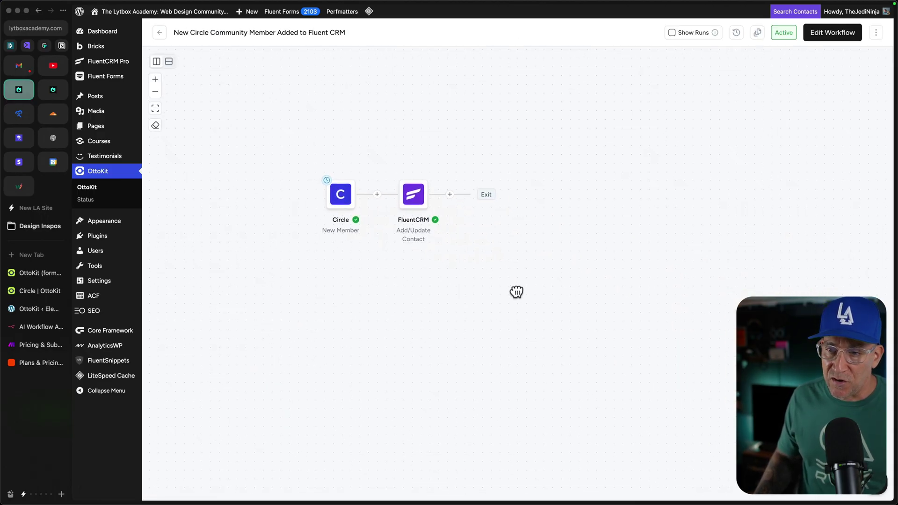
scroll(413, 245, "up", 3)
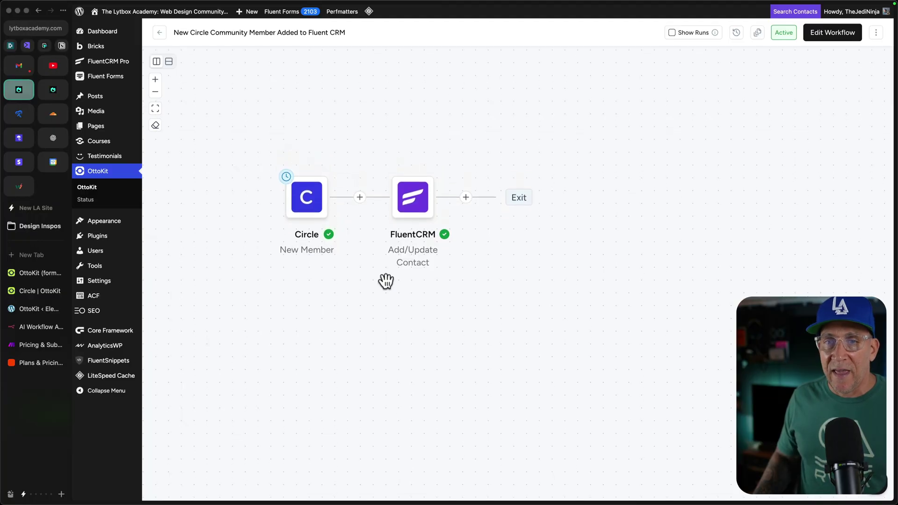
mouse_move(307, 205)
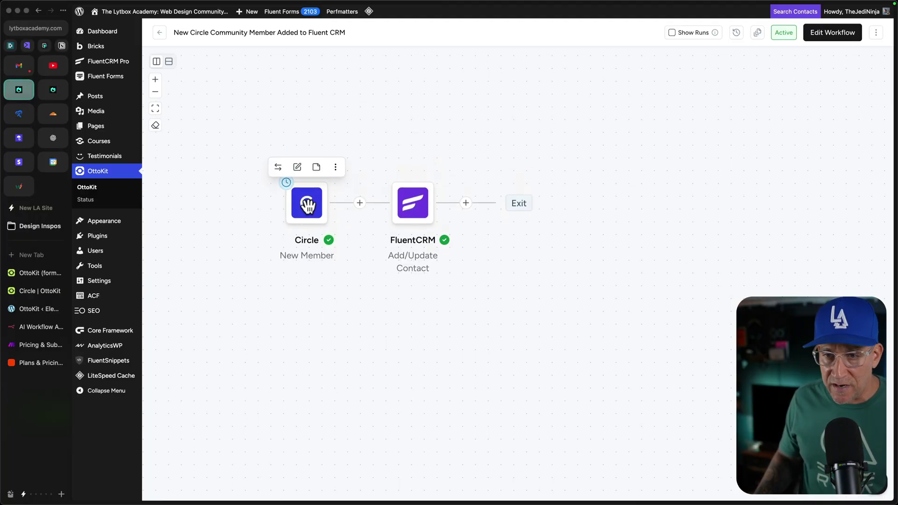
mouse_move(408, 207)
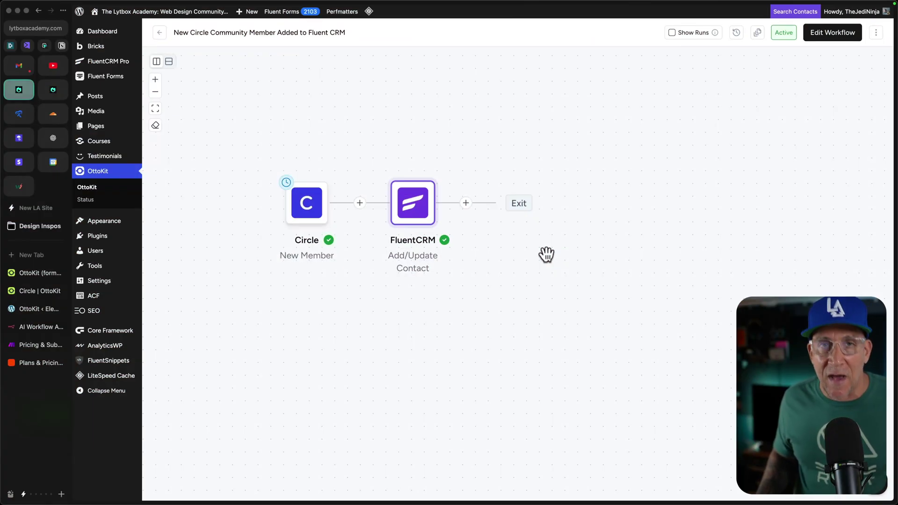
Step: Switch to the Zapier pricing page and review its Free, Professional, Team and Enterprise plans
left_click(15, 364)
scroll(471, 255, "up", 5)
scroll(472, 258, "up", 3)
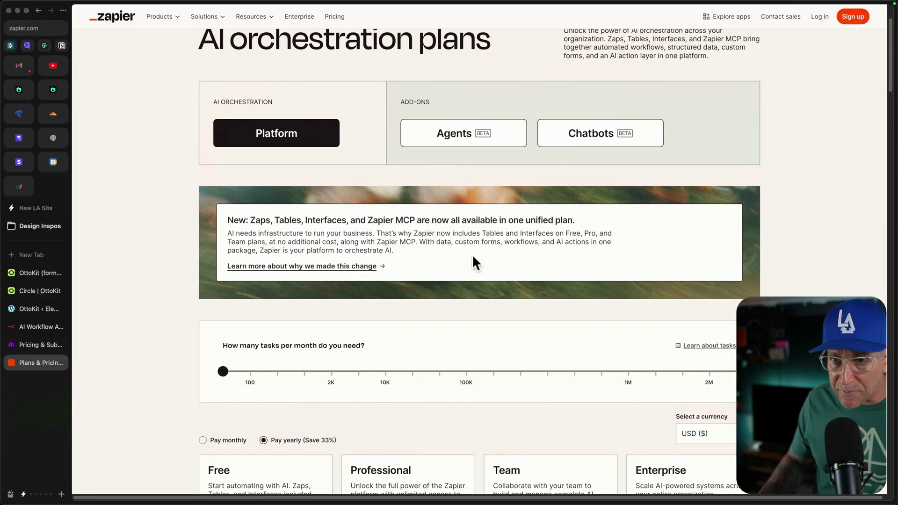
scroll(472, 257, "down", 5)
scroll(472, 255, "down", 2)
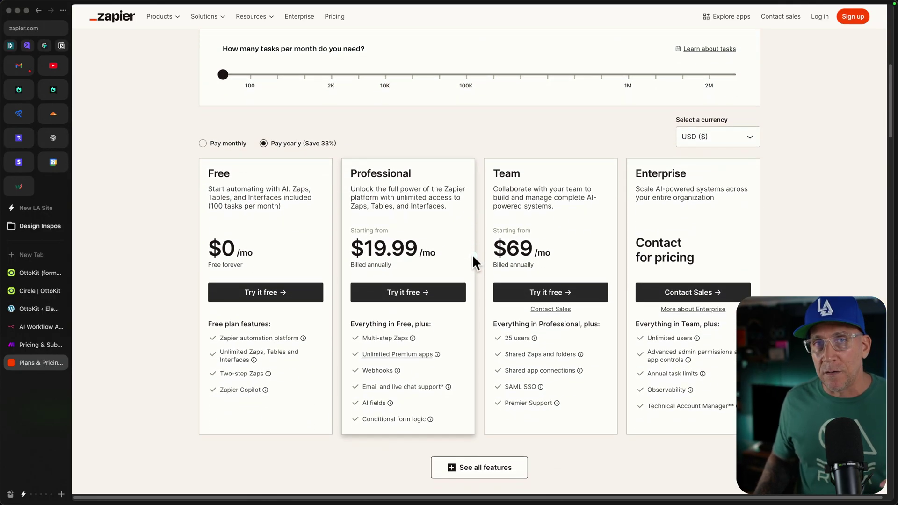
scroll(473, 254, "down", 1)
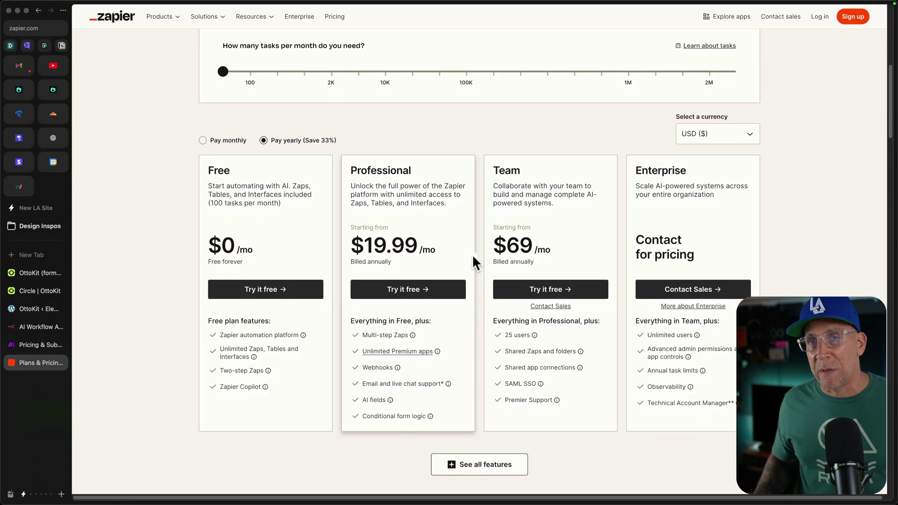
scroll(473, 255, "down", 2)
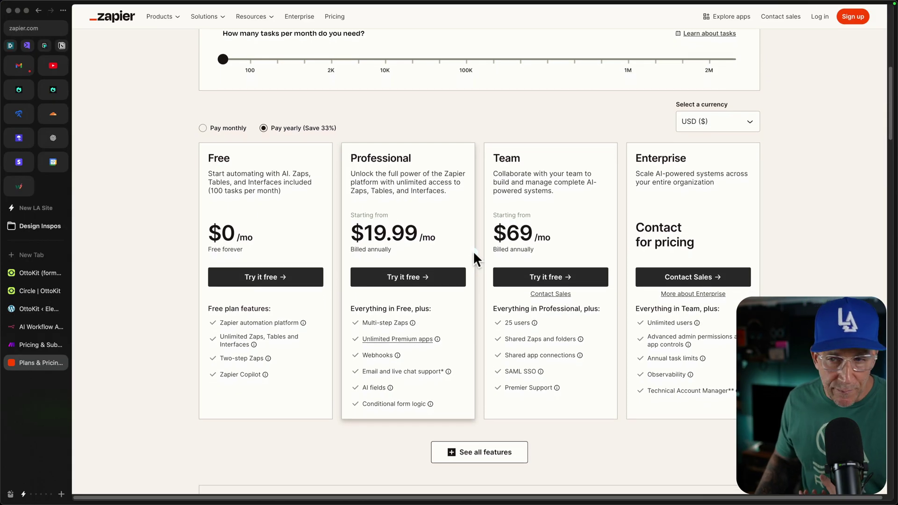
Step: Highlight the Professional plan's monthly price and set Zapier's task estimate to 750 tasks per month
scroll(458, 291, "up", 4)
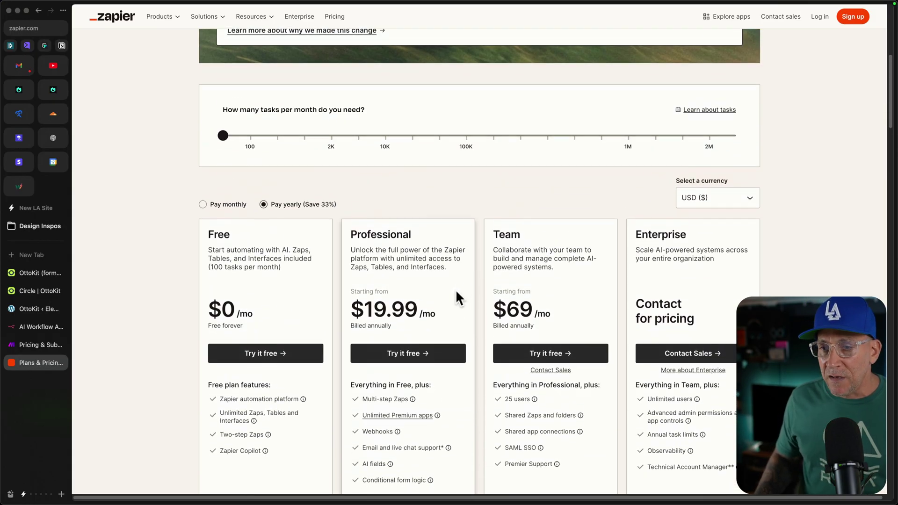
scroll(455, 290, "down", 3)
left_click_drag(436, 259, 352, 258)
scroll(341, 248, "up", 3)
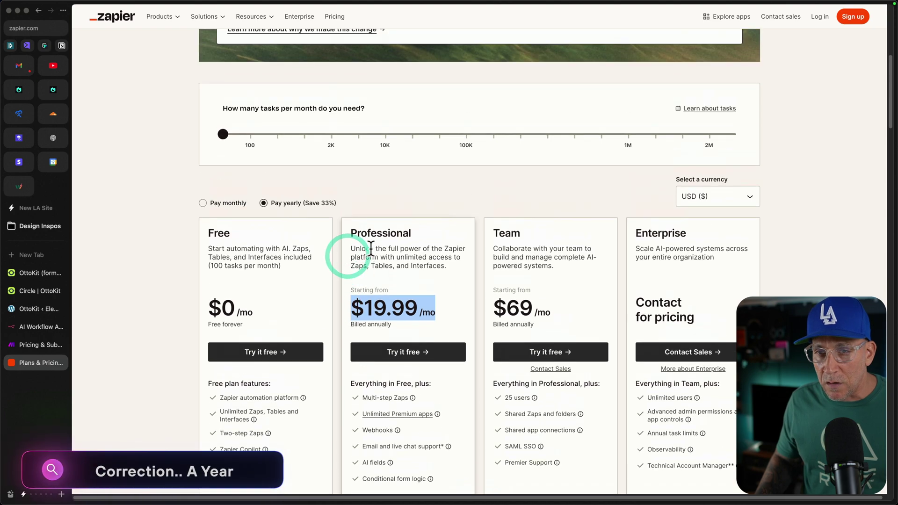
left_click_drag(227, 146, 265, 146)
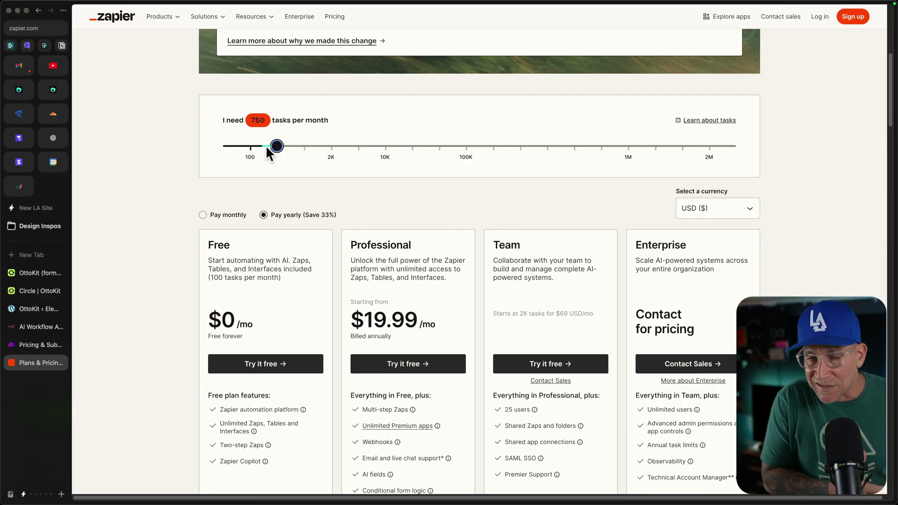
Step: Switch to the OttoKit website and open its pricing page
left_click(37, 273)
left_click(497, 26)
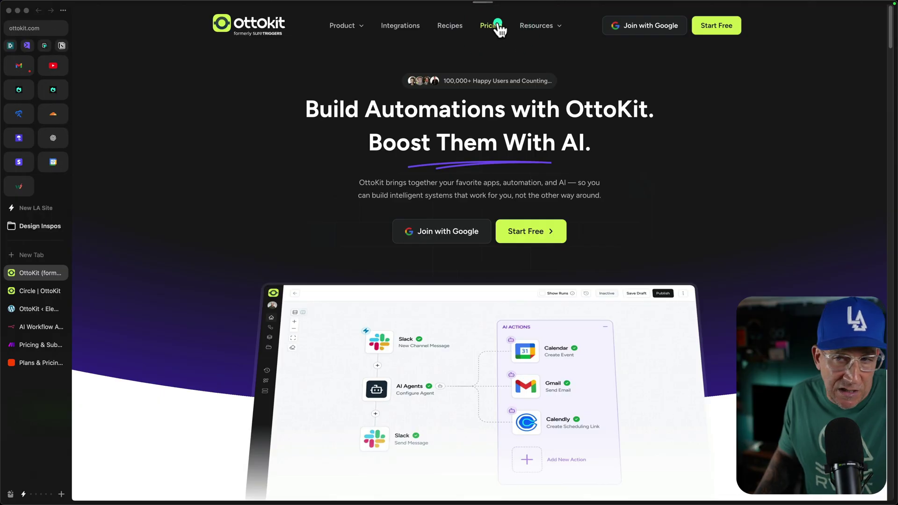
Step: Open OttoKit's pricing page, show the Lifetime prices and highlight the Business plan's name
left_click(498, 26)
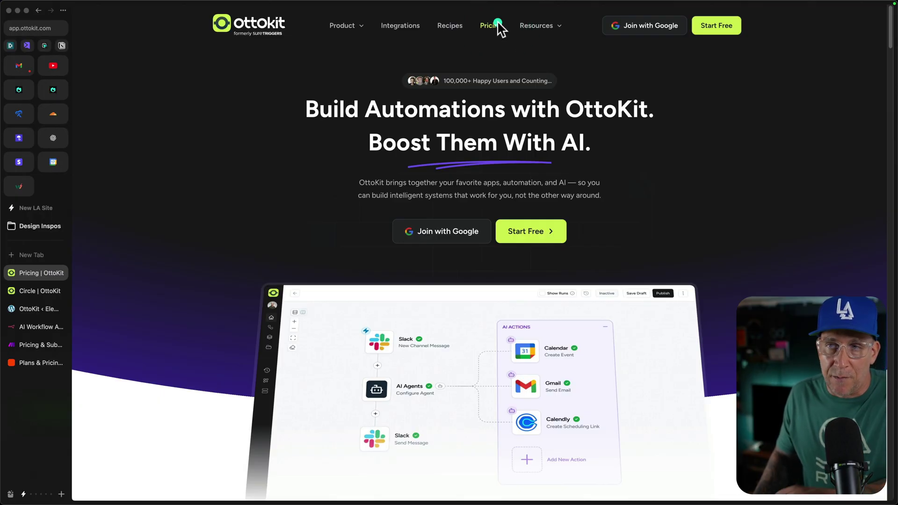
scroll(480, 200, "down", 2)
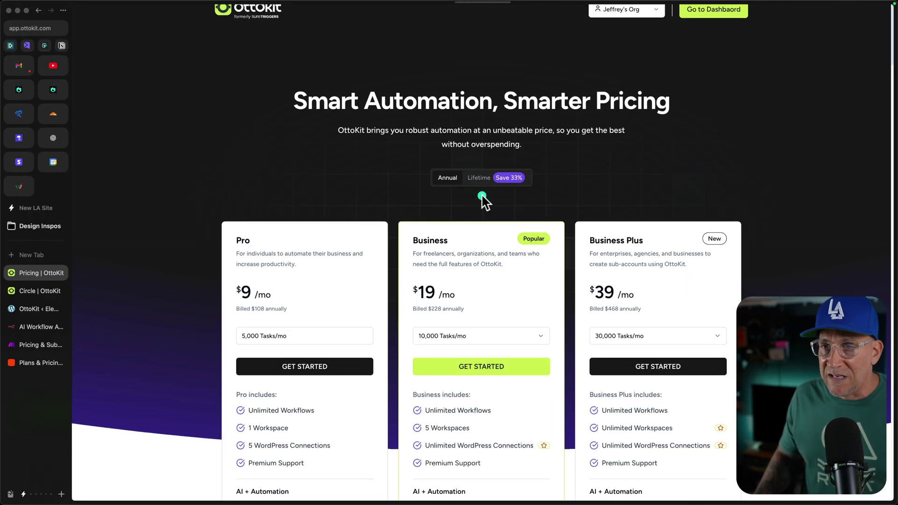
left_click(478, 159)
scroll(509, 164, "down", 2)
scroll(481, 152, "down", 1)
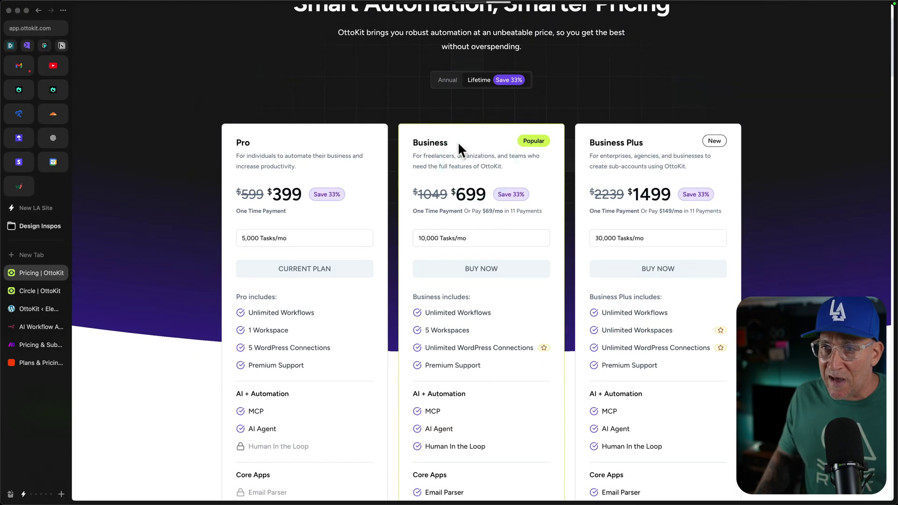
left_click_drag(433, 143, 413, 142)
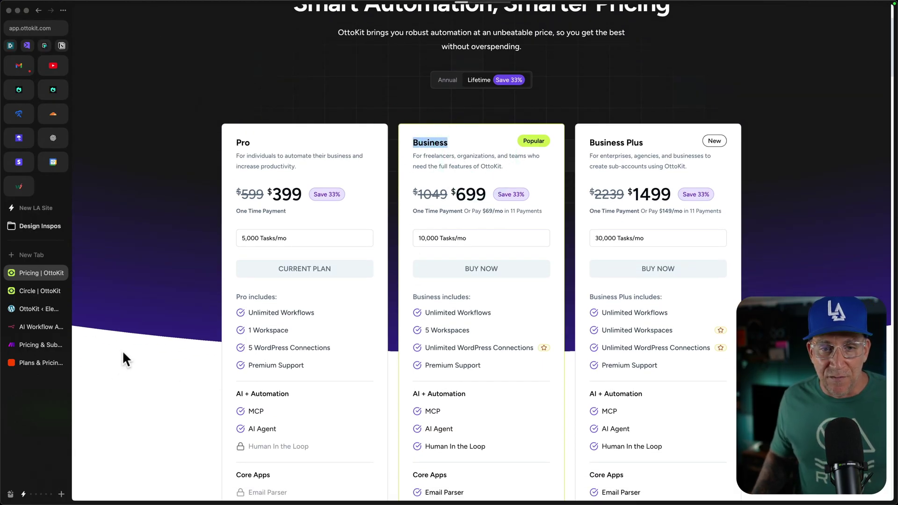
Step: Switch to Make's pricing page to review its plans, and bring up the n8n website
left_click(18, 345)
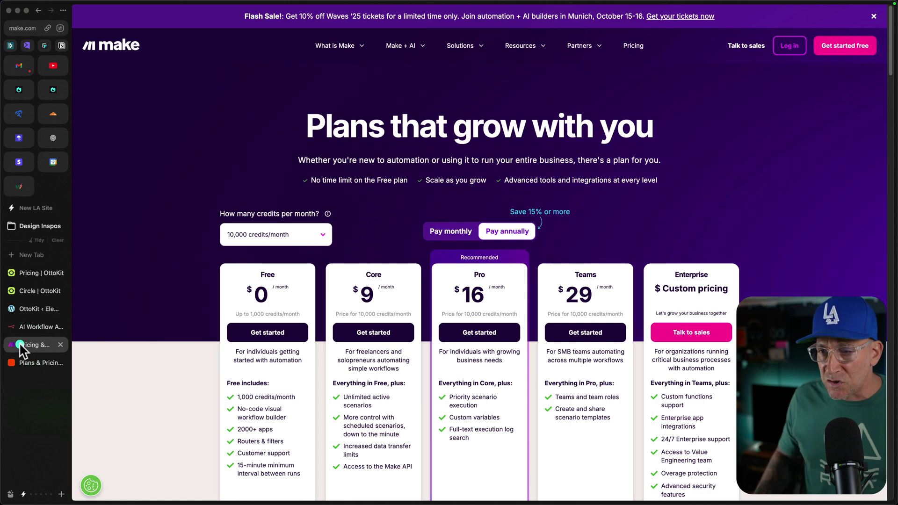
scroll(153, 349, "down", 3)
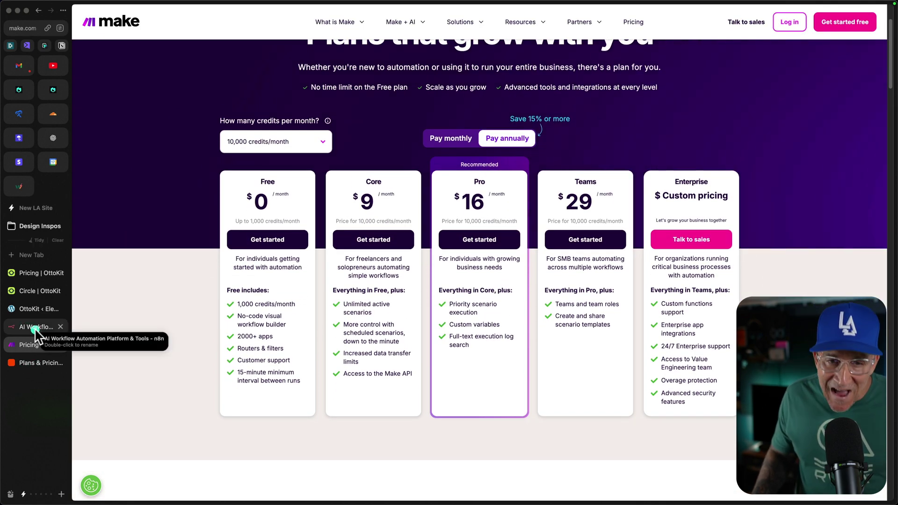
left_click(37, 332)
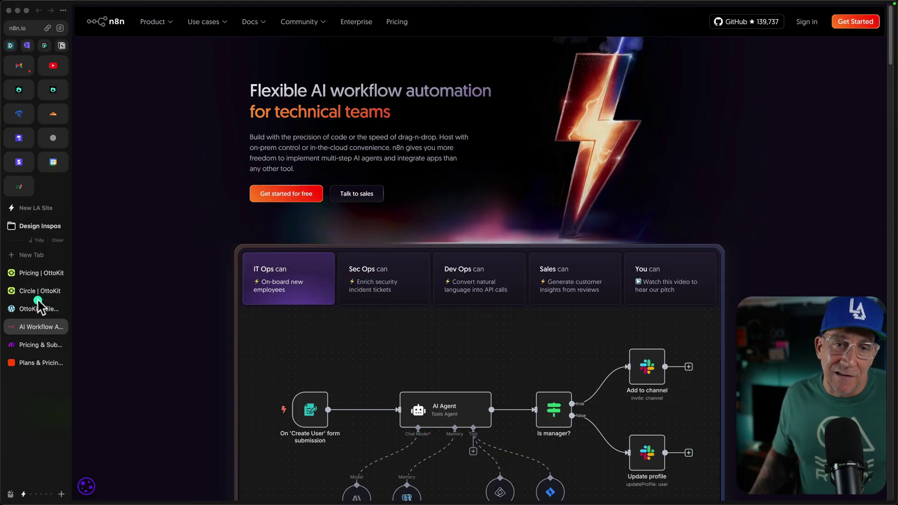
Step: Return to the OttoKit website, browse its integrations directory and highlight the app count in the heading
left_click(36, 272)
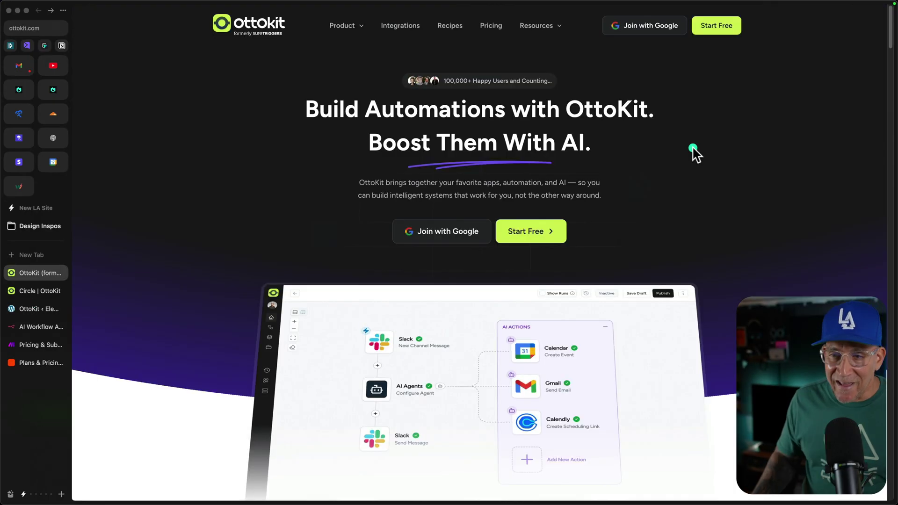
left_click(398, 29)
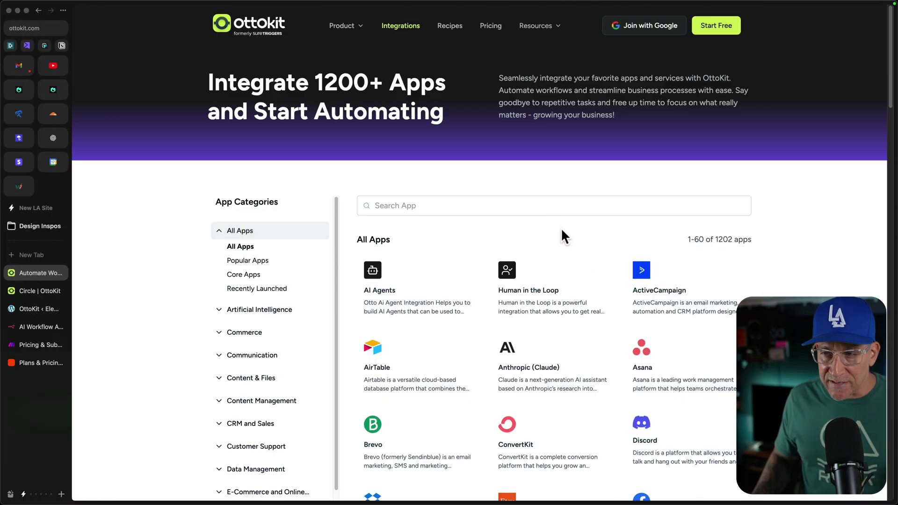
scroll(602, 297, "down", 5)
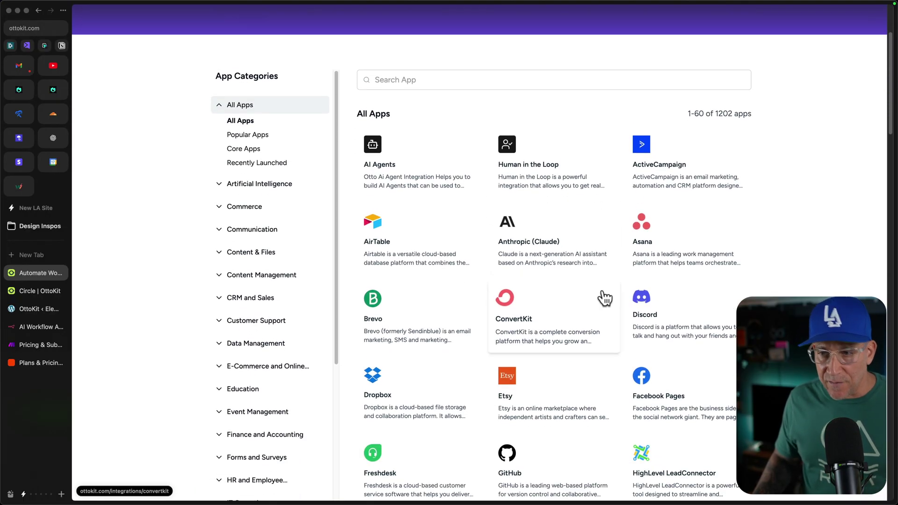
scroll(605, 298, "down", 4)
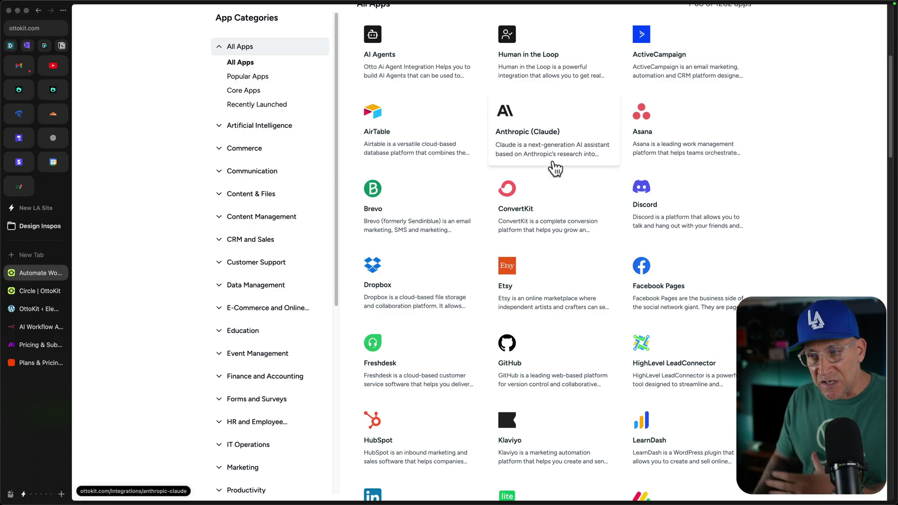
scroll(577, 310, "down", 5)
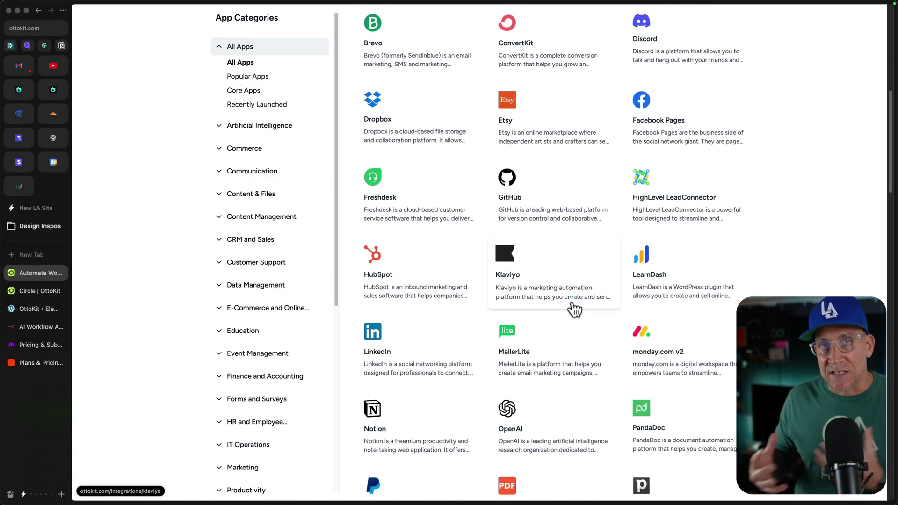
scroll(575, 308, "up", 12)
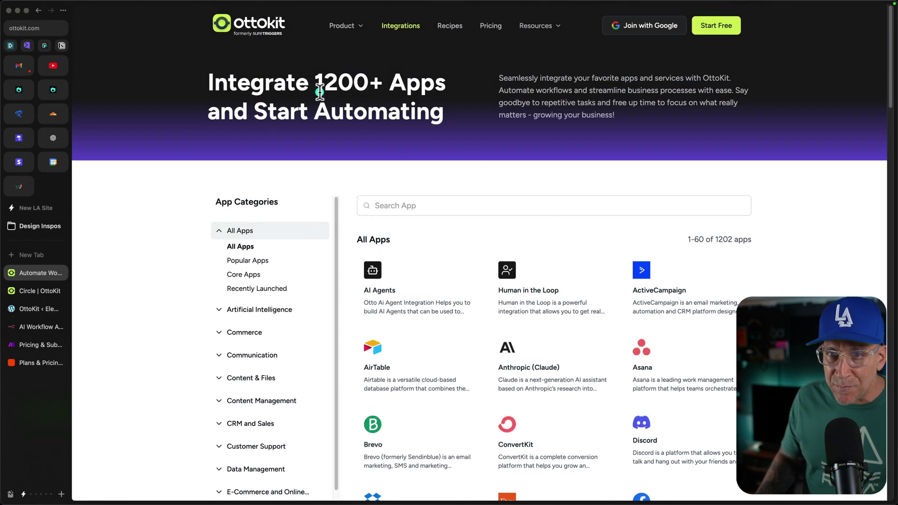
left_click_drag(314, 82, 389, 83)
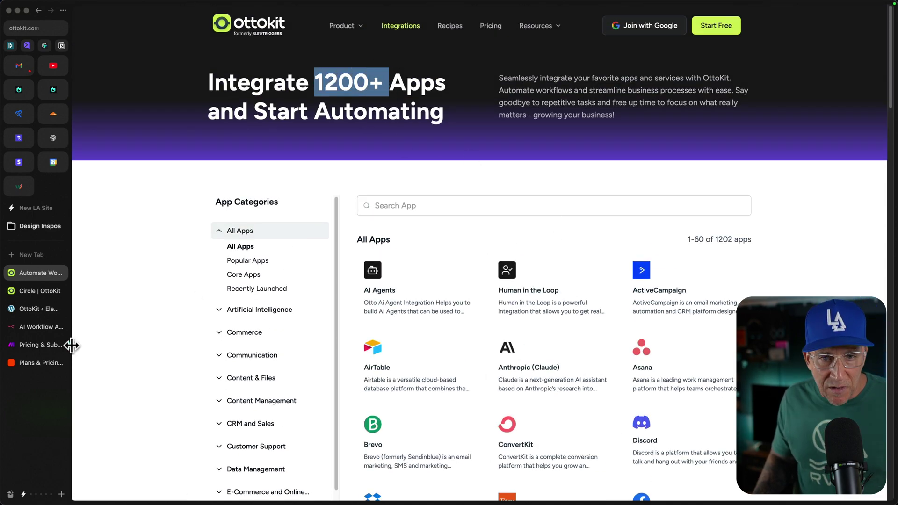
Step: Open n8n's integrations page and highlight its total number of integrations
left_click(31, 327)
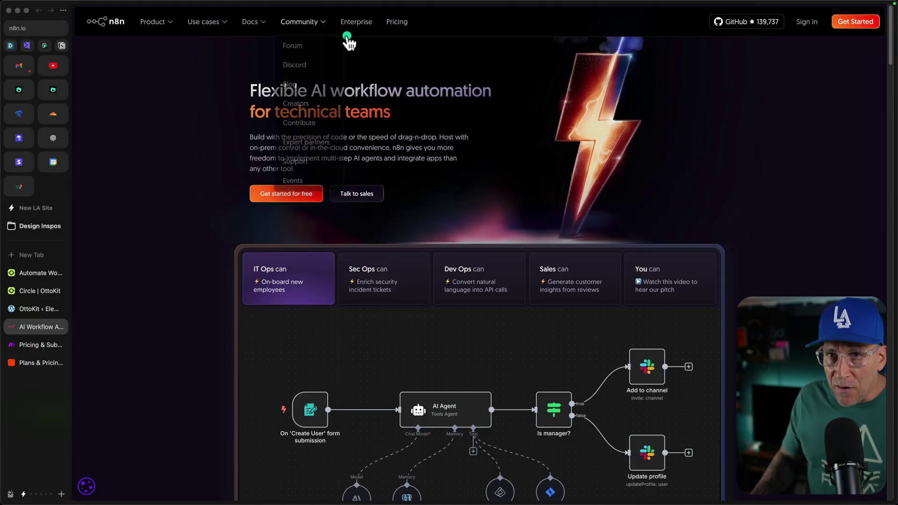
mouse_move(159, 23)
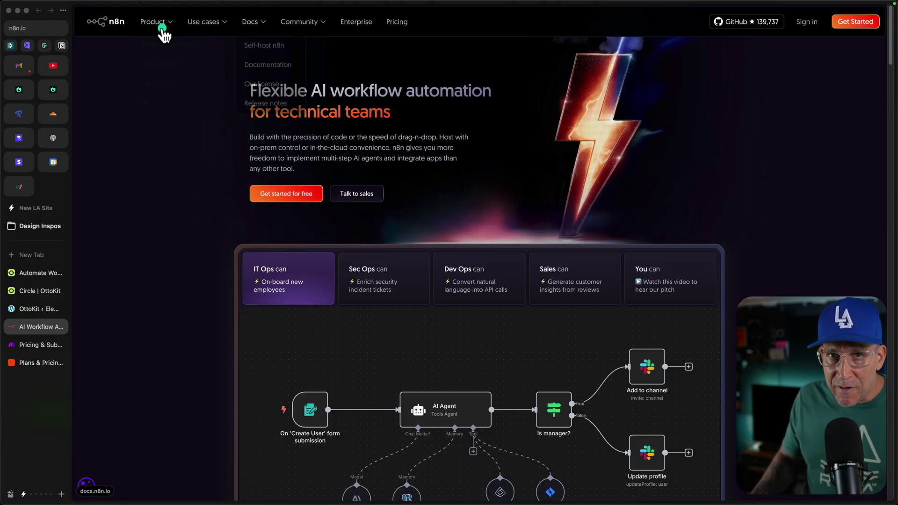
left_click(166, 75)
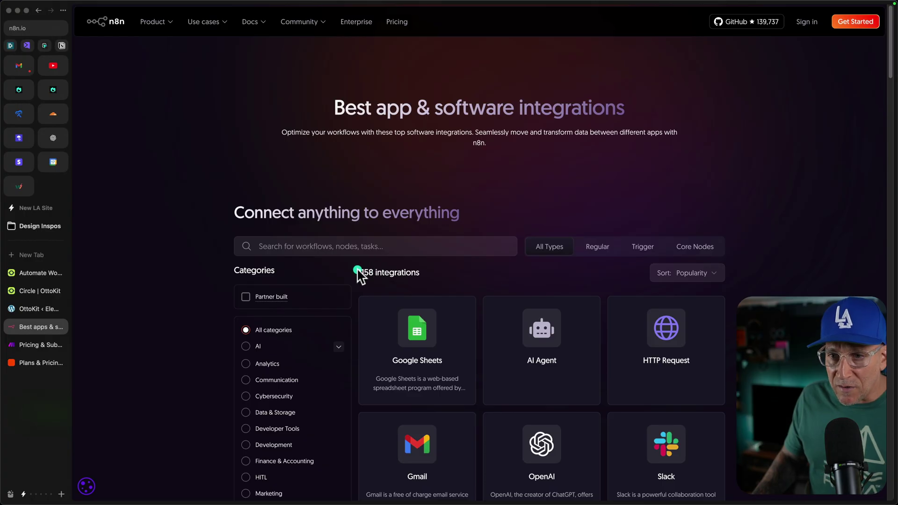
left_click_drag(358, 272, 431, 272)
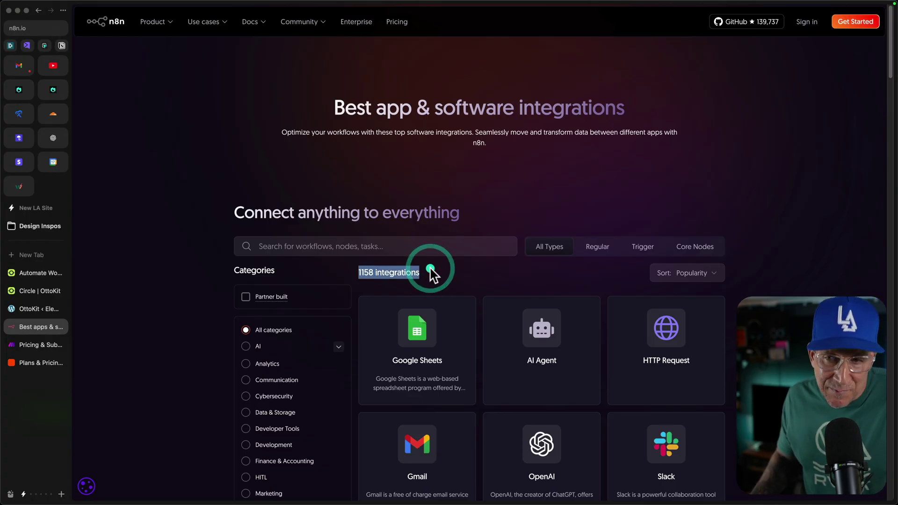
Step: Revisit OttoKit's workflow list in WordPress, then view the Dashboard and Folders pages in the OttoKit web app
key("ctrl+Tab")
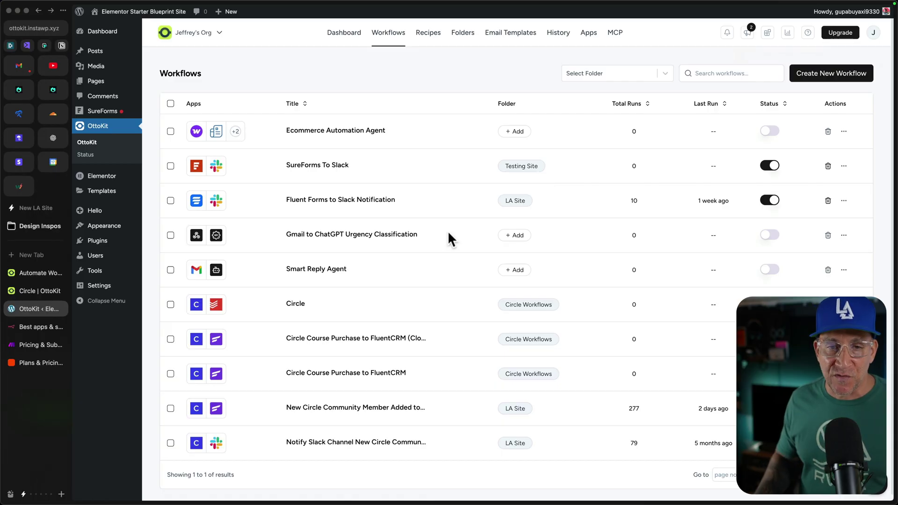
left_click(21, 288)
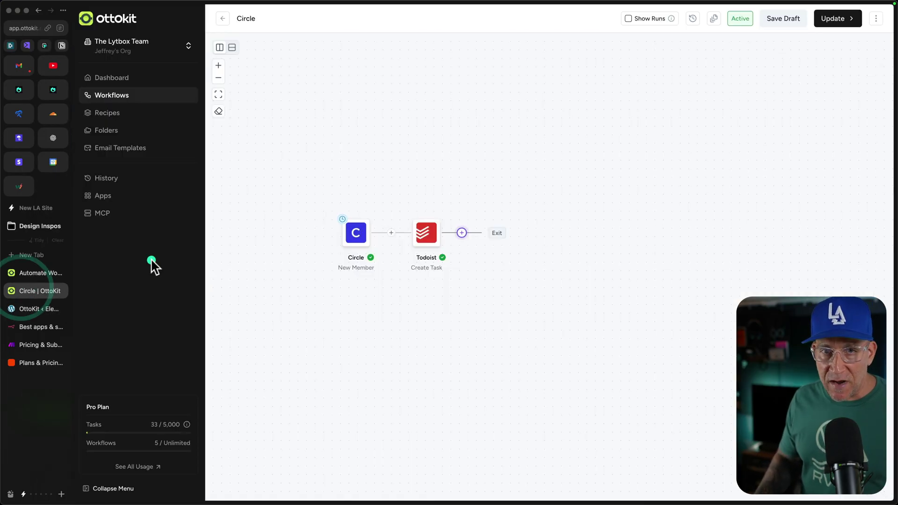
left_click(120, 78)
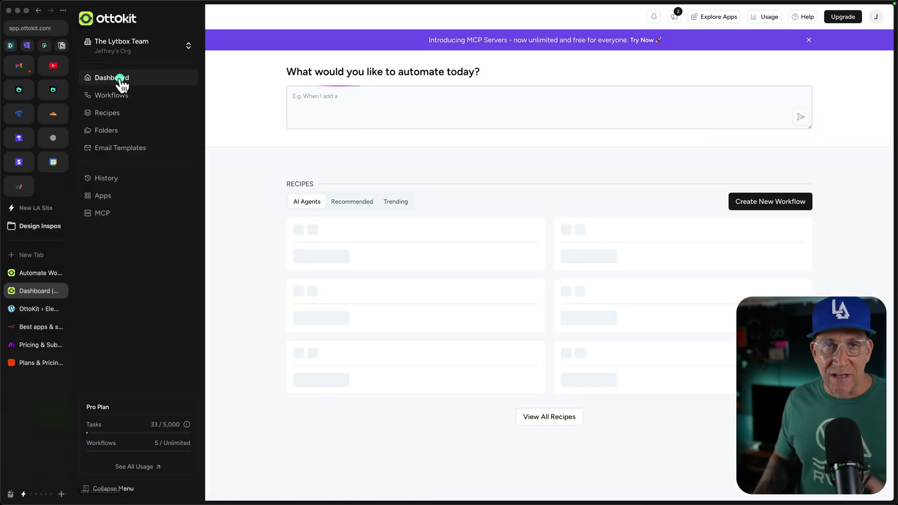
left_click(108, 131)
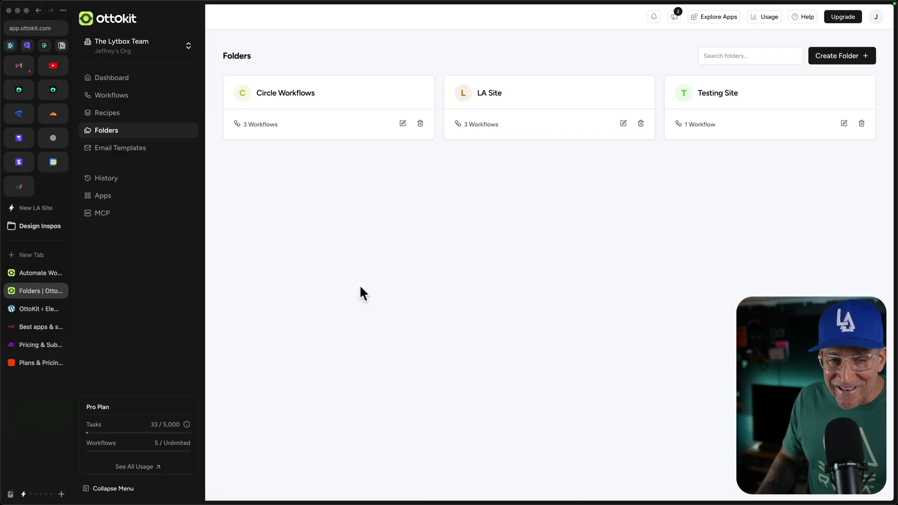
Step: Browse the OttoKit recipes inside WordPress and start a workflow from the Ecommerce Automation Agent recipe
left_click(51, 310)
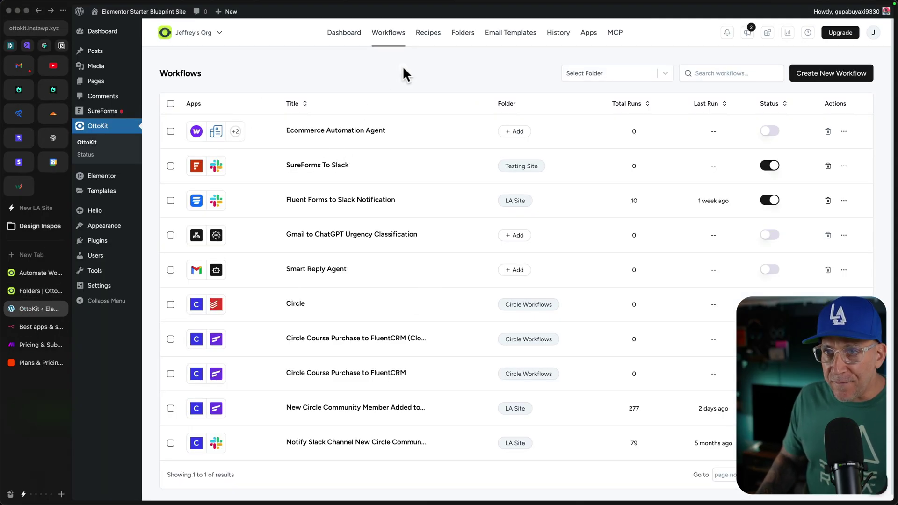
left_click(428, 35)
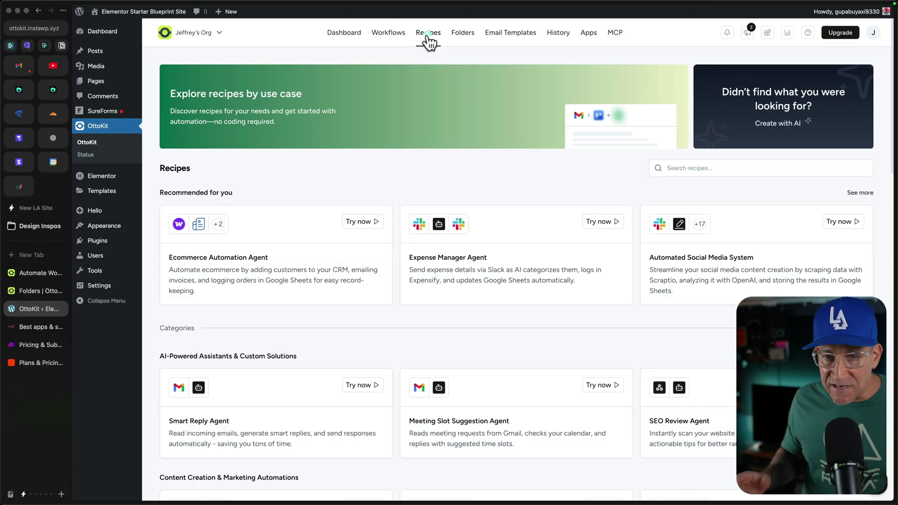
scroll(267, 227, "down", 3)
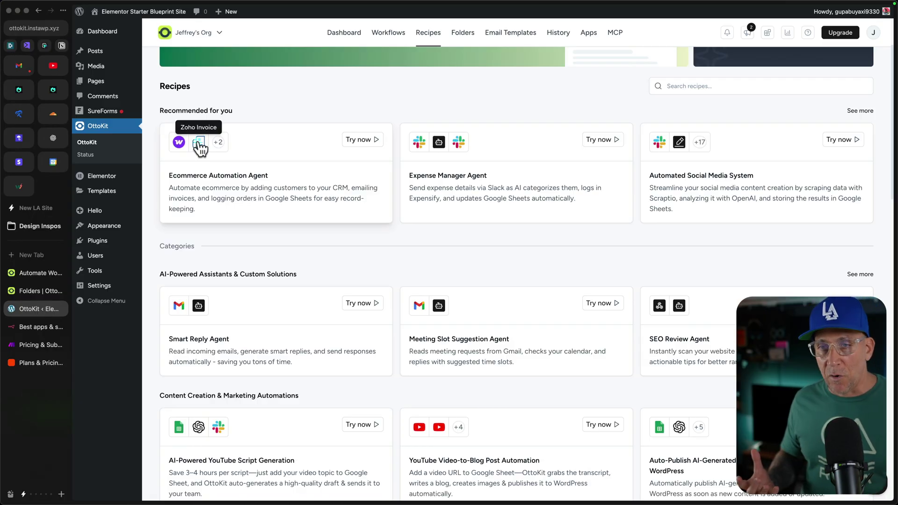
left_click(363, 140)
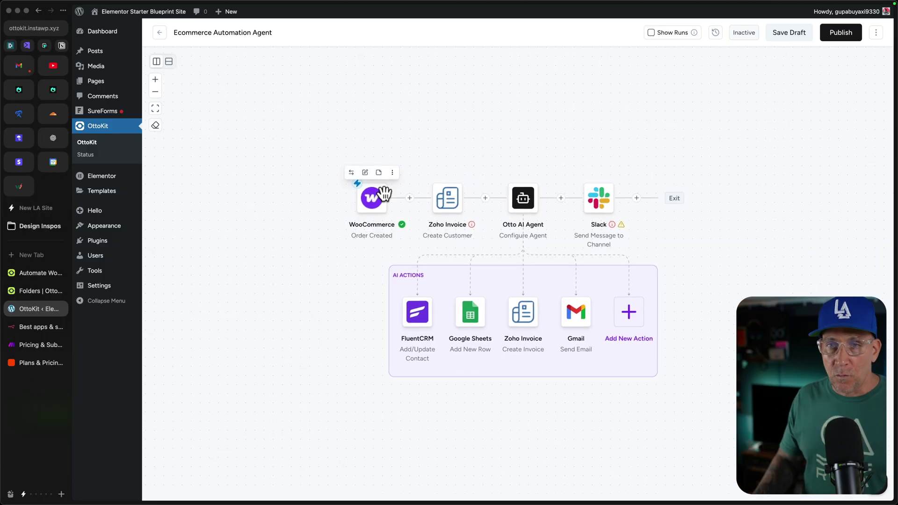
Step: Open the WooCommerce trigger and examine its available events, leaving Order Created selected
scroll(501, 215, "up", 5)
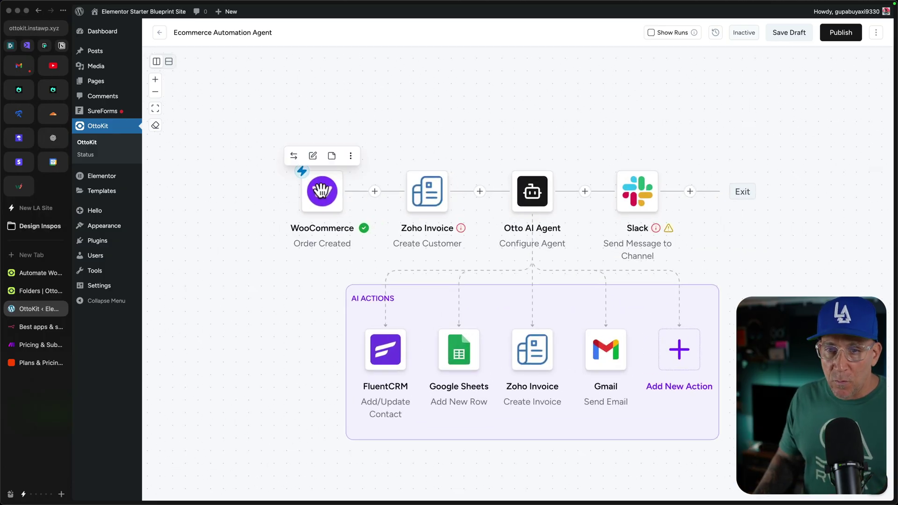
left_click(304, 190)
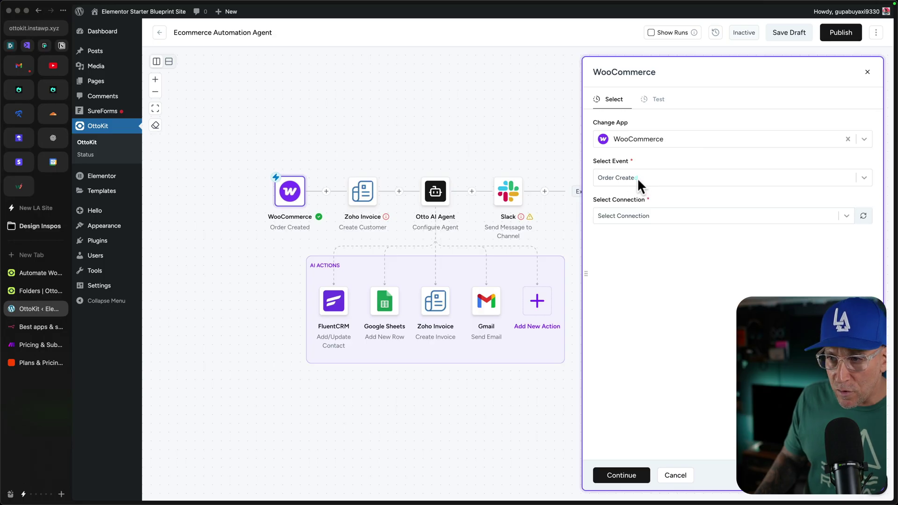
left_click(639, 177)
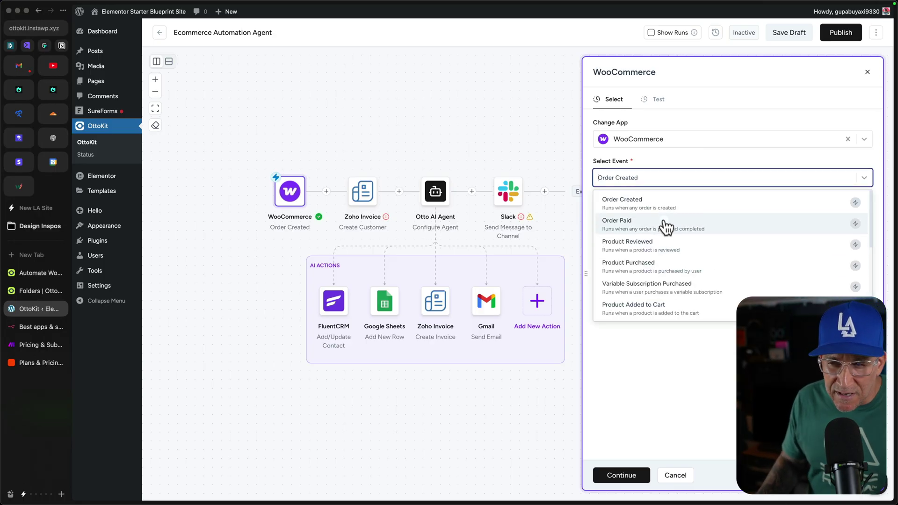
scroll(662, 218, "down", 1)
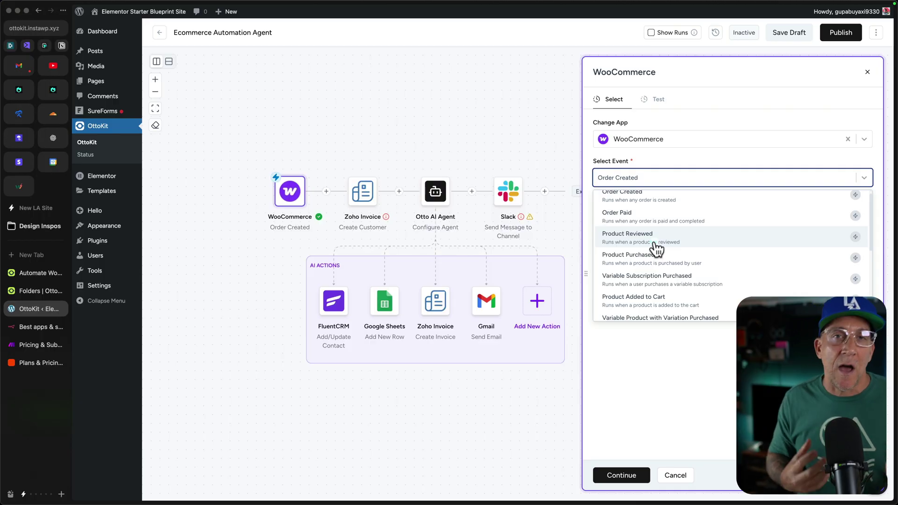
left_click(485, 141)
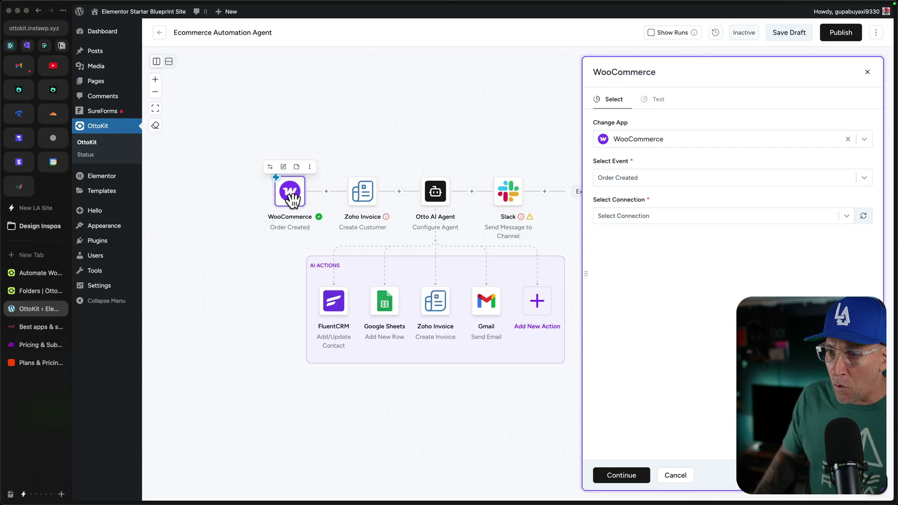
Step: Try swapping the app of the Zoho Invoice Create Customer step to FreshBooks
left_click(363, 192)
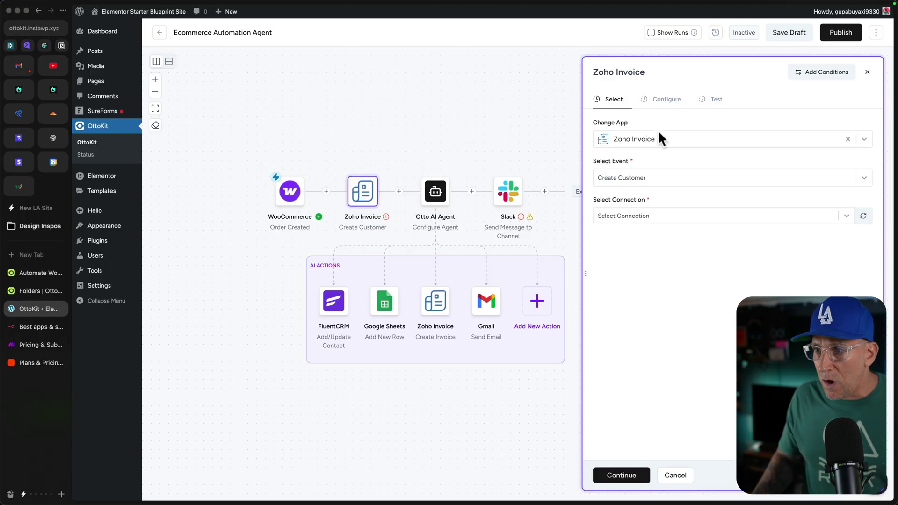
left_click(661, 137)
type("freshb")
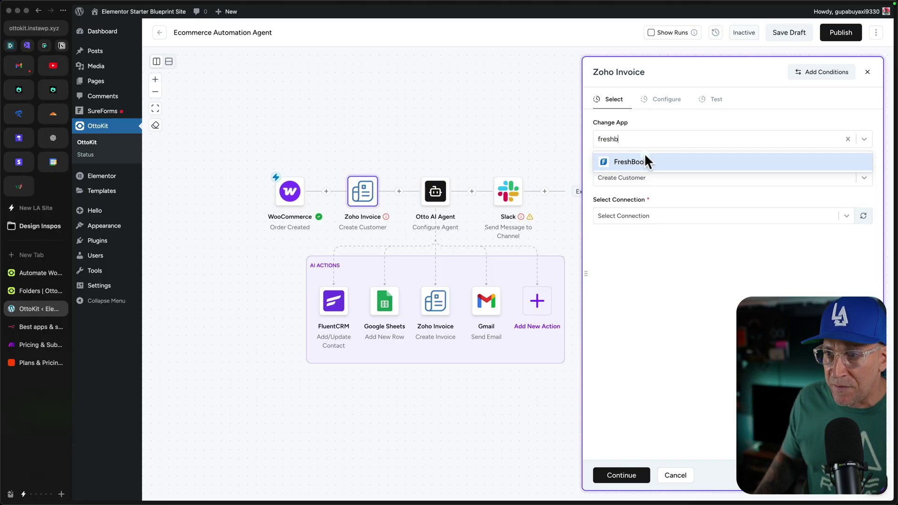
left_click(641, 162)
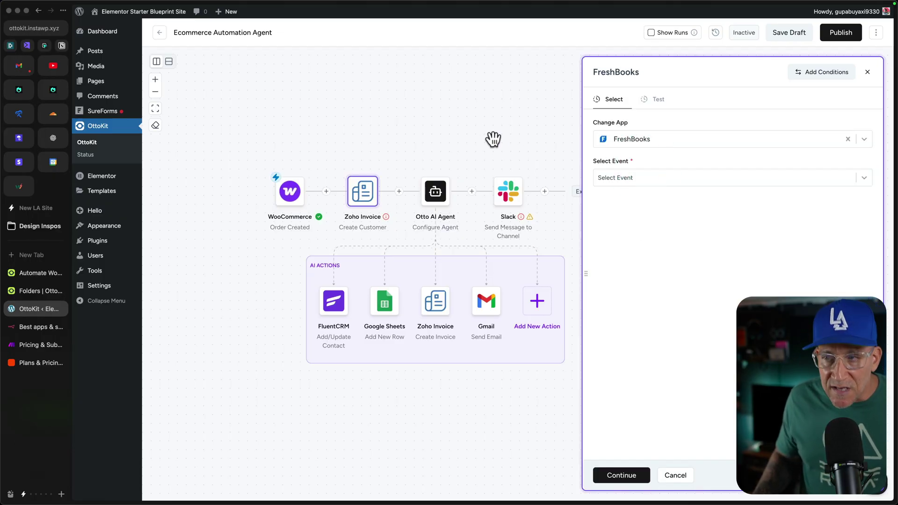
Step: Examine the Otto AI Agent's user query instructions, connection settings and attached AI actions
left_click(439, 191)
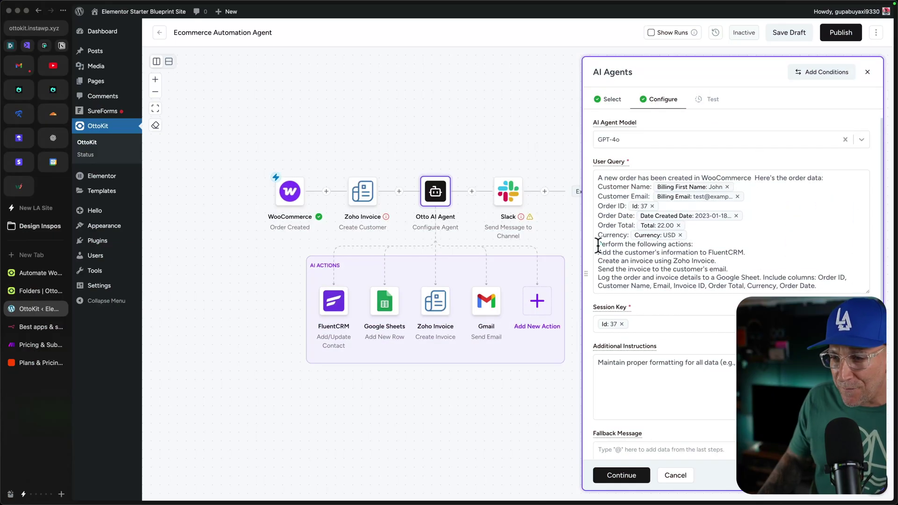
left_click_drag(598, 244, 803, 286)
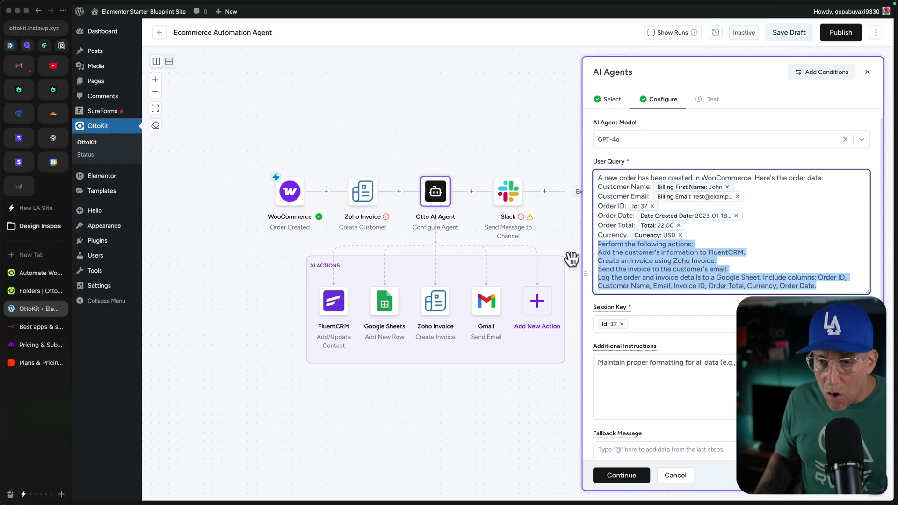
left_click(348, 266)
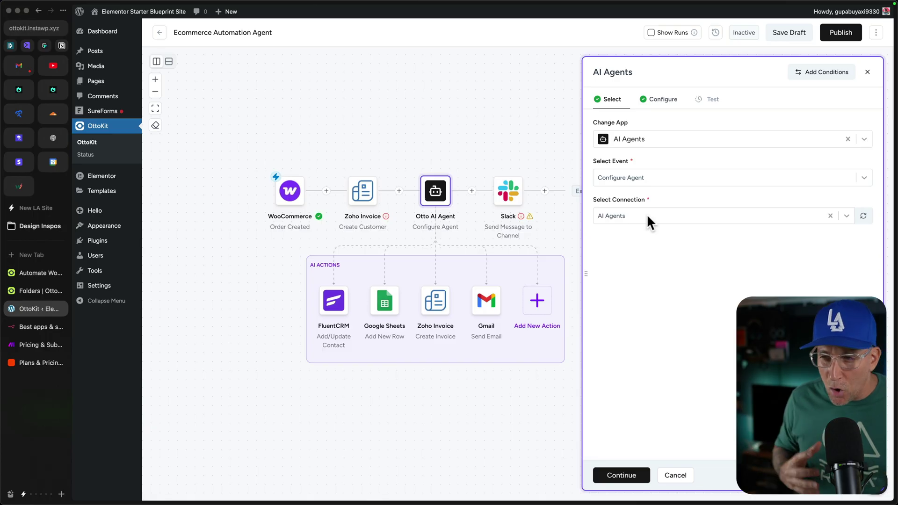
left_click(473, 401)
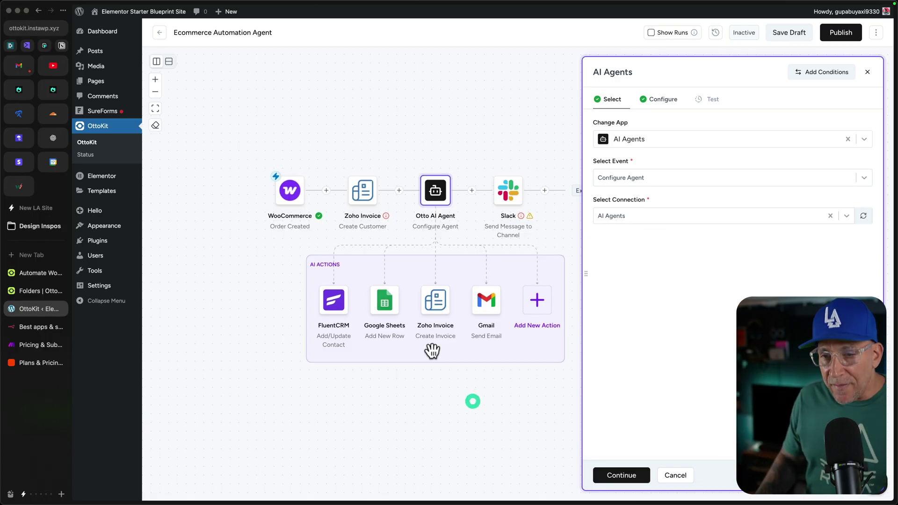
mouse_move(329, 304)
mouse_move(440, 199)
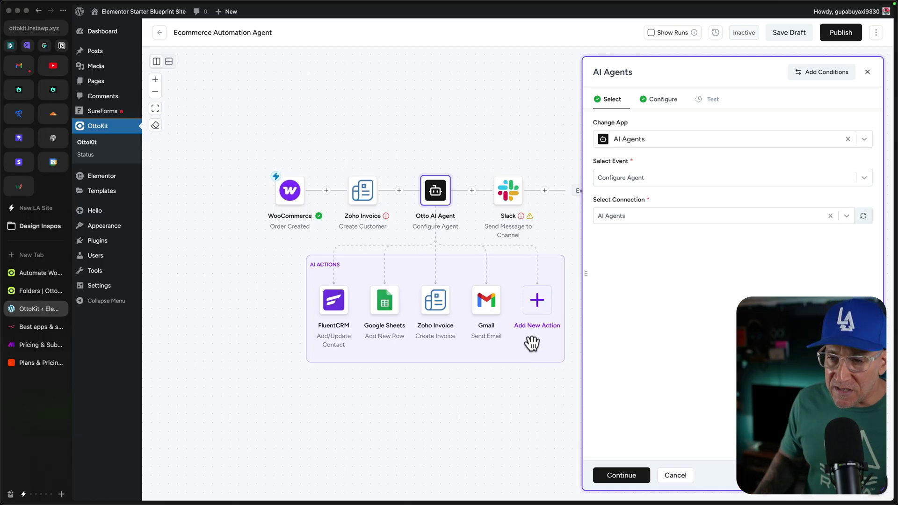
Step: Browse the built-in tools, connected apps and full app list available for a new AI action on the Otto AI Agent
left_click(537, 302)
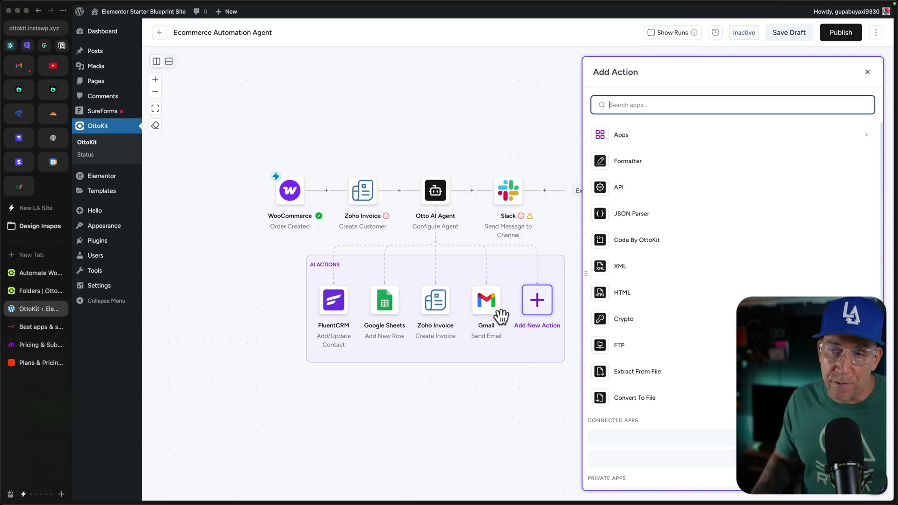
scroll(691, 349, "down", 3)
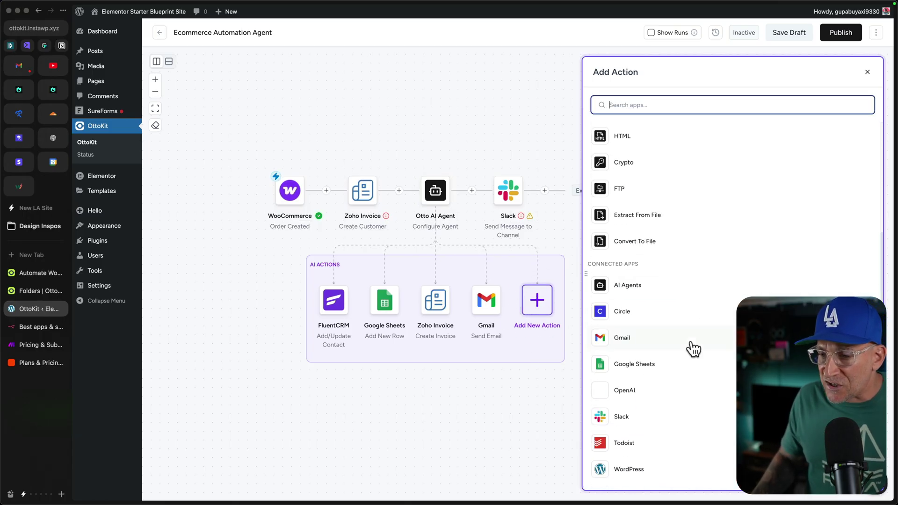
scroll(627, 168, "up", 3)
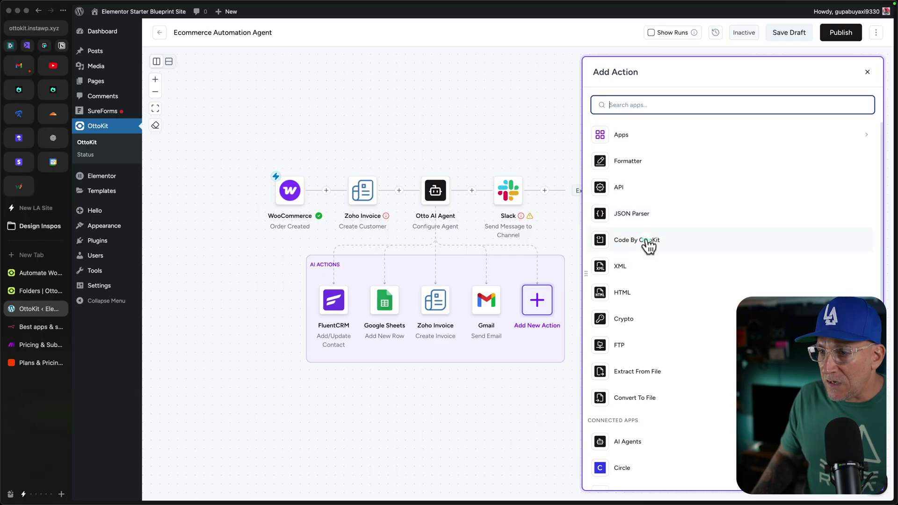
left_click(629, 136)
scroll(730, 304, "down", 5)
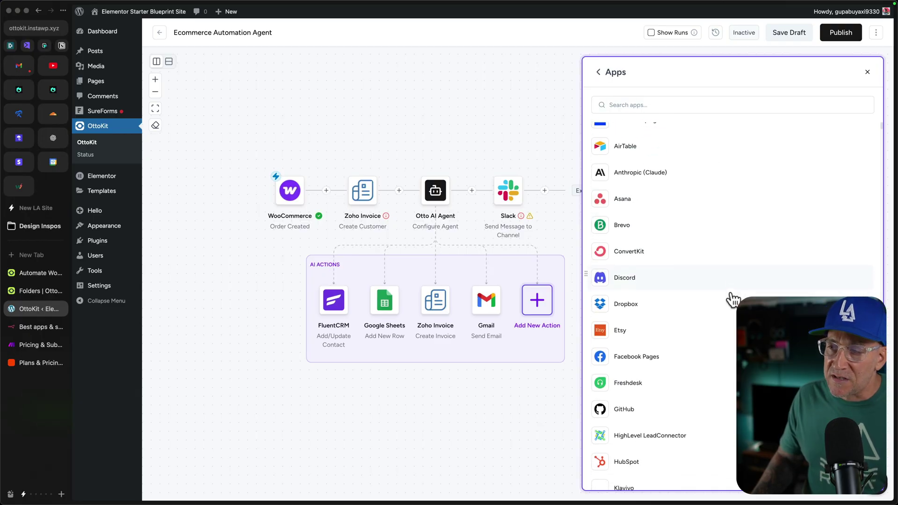
scroll(726, 308, "down", 10)
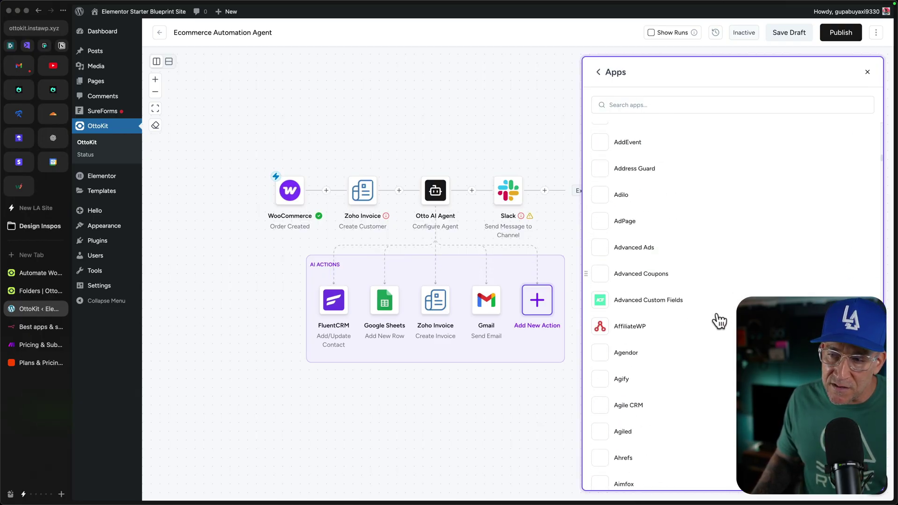
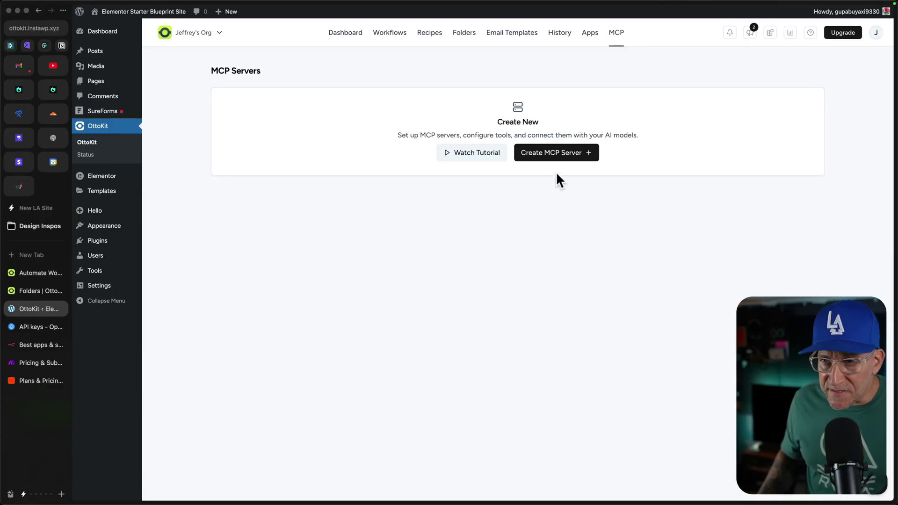
Step: Create an active MCP server named Testing, without a description
left_click(556, 154)
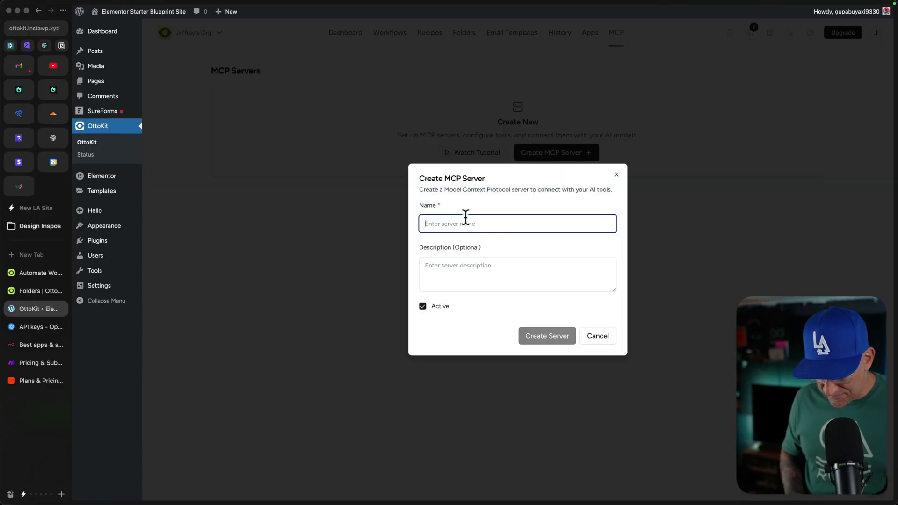
type("Testing")
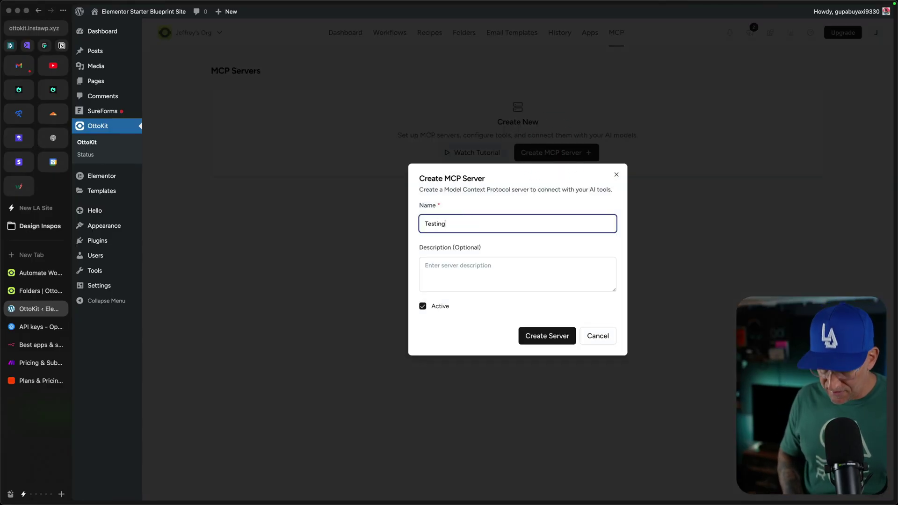
left_click(530, 334)
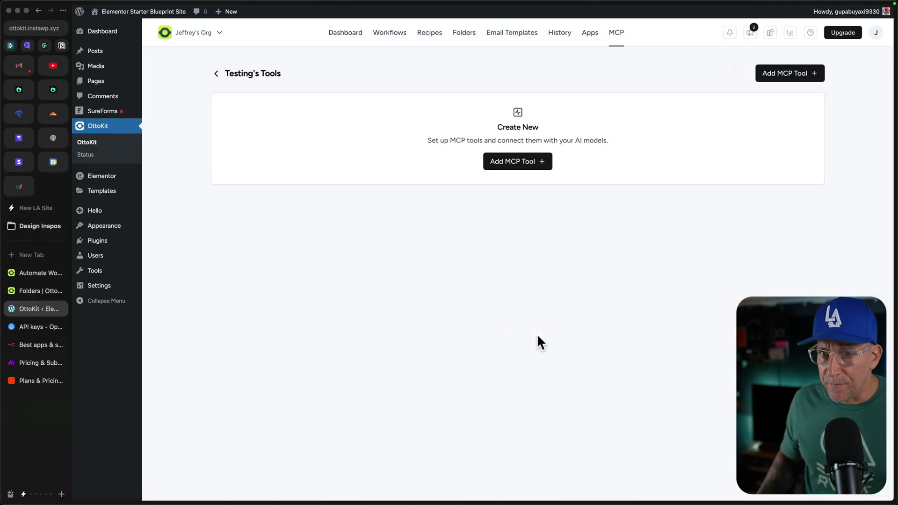
Step: Start a new MCP tool for the Testing server with WordPress as its integration
left_click(505, 162)
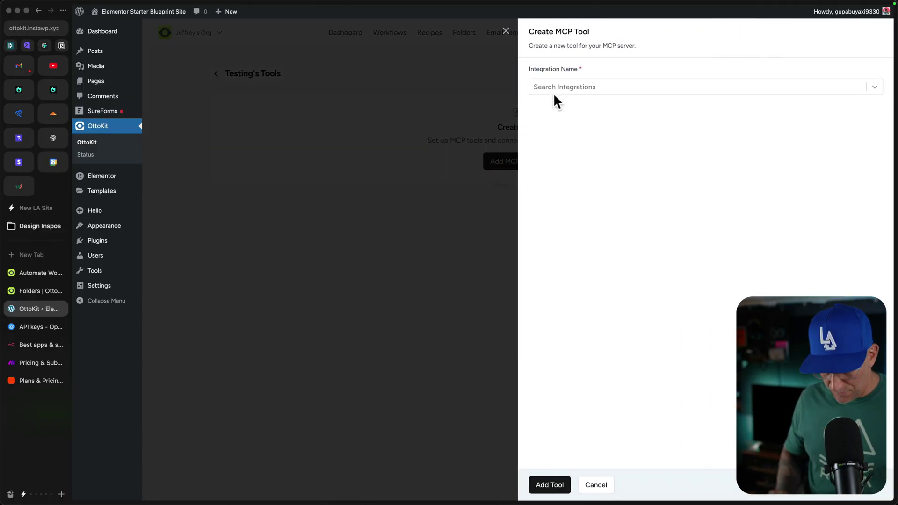
type("wordpr")
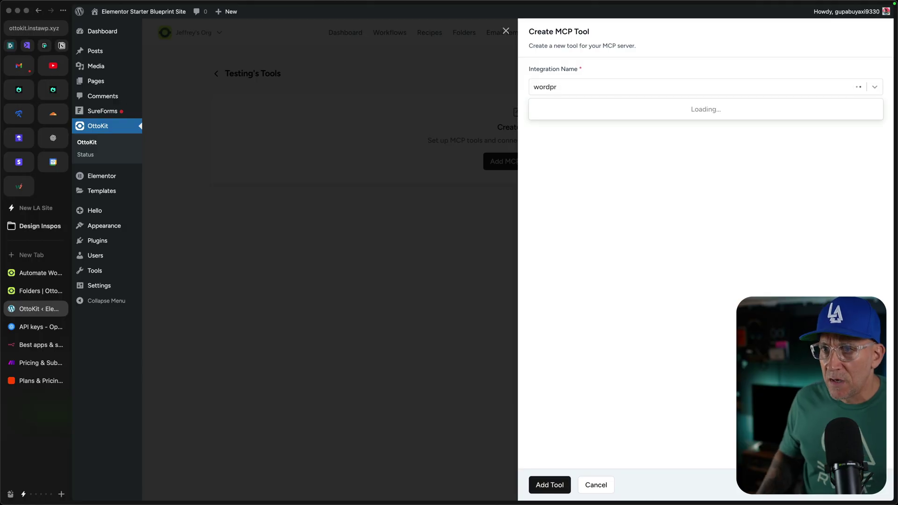
left_click(597, 110)
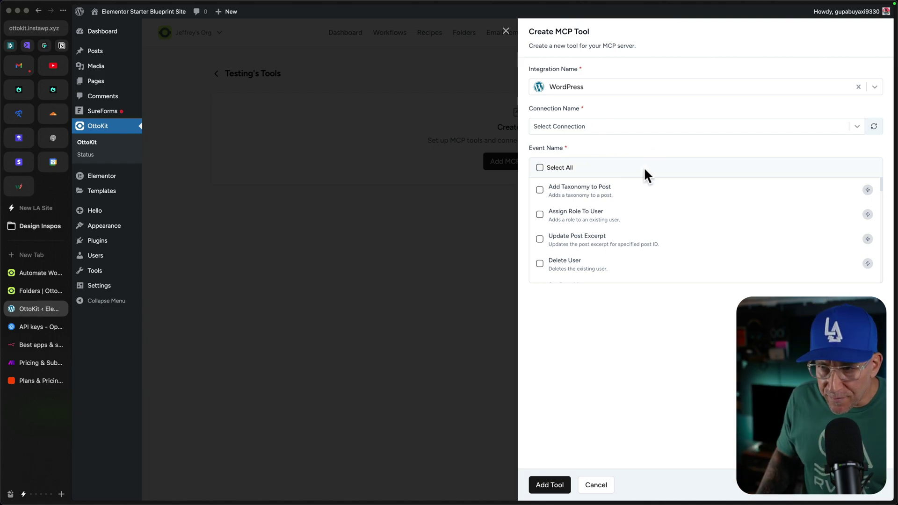
Step: Review the available WordPress events and select Create/Update Post for the MCP tool
scroll(656, 230, "down", 1)
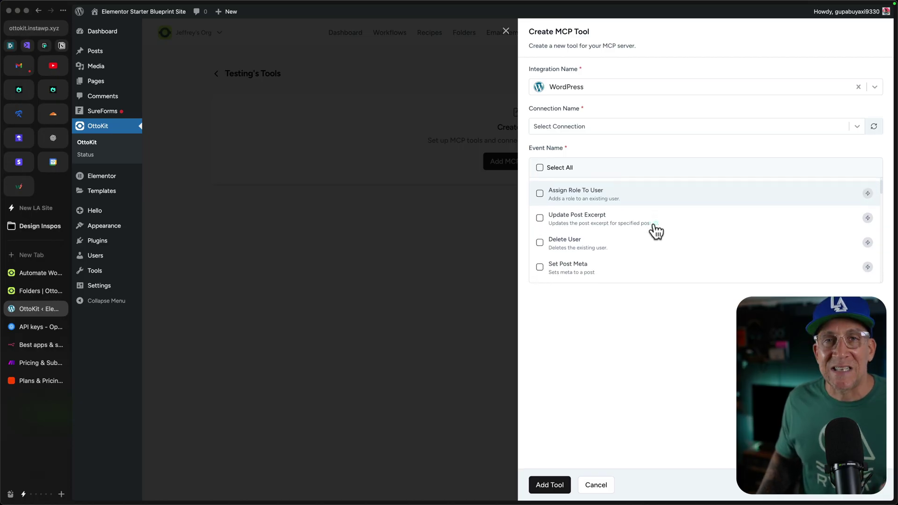
scroll(657, 231, "up", 1)
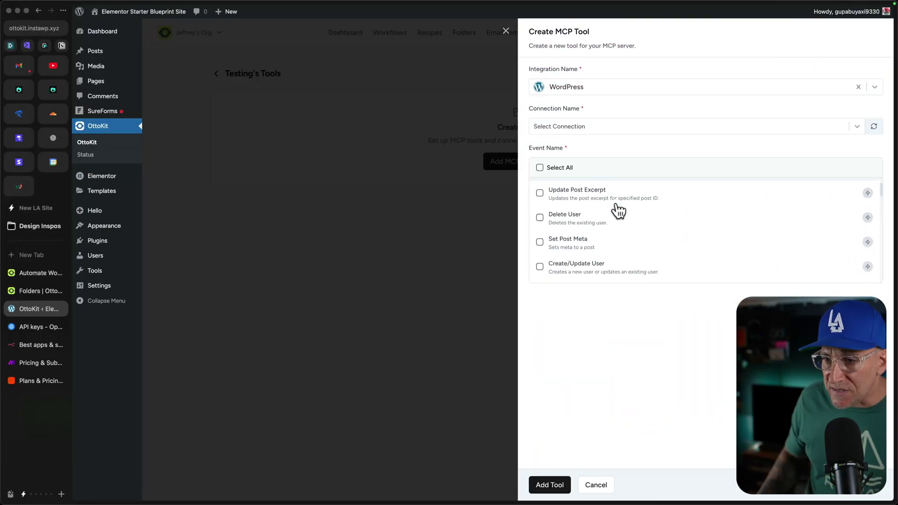
scroll(618, 211, "down", 3)
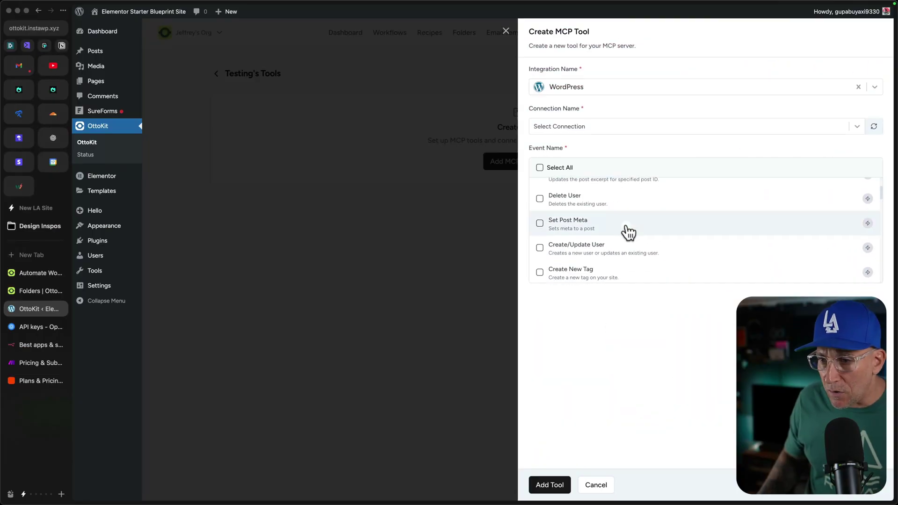
scroll(628, 233, "down", 1)
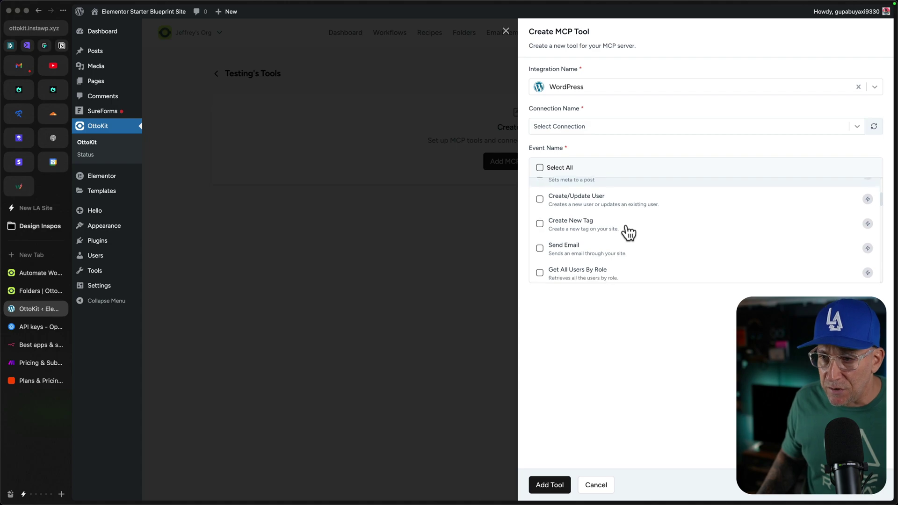
scroll(629, 232, "down", 1)
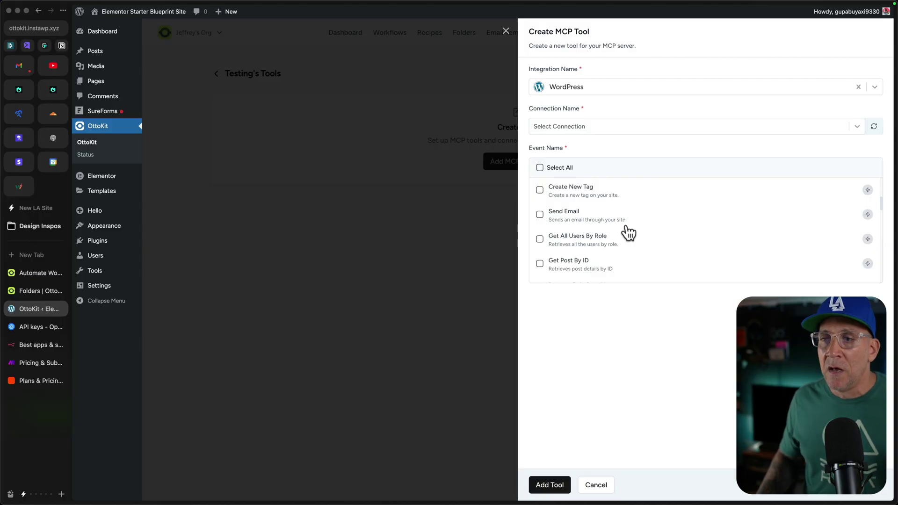
scroll(630, 232, "down", 1)
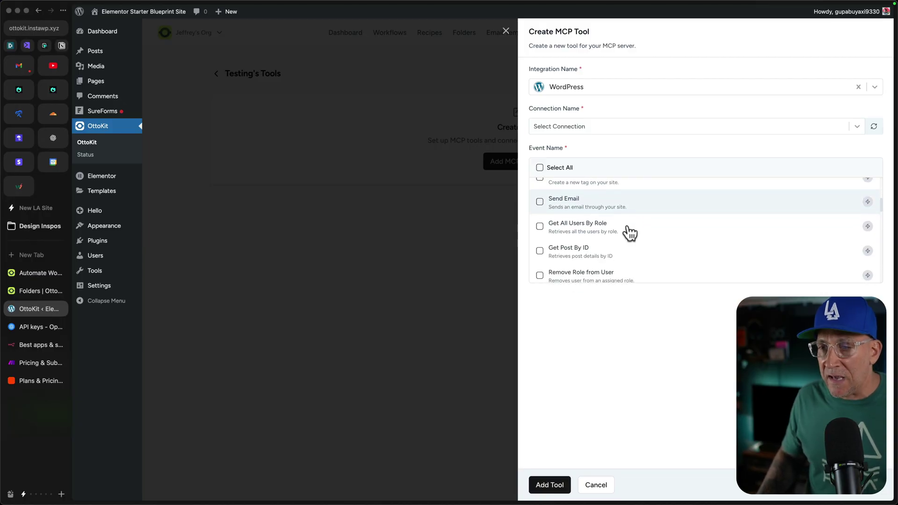
scroll(630, 232, "down", 2)
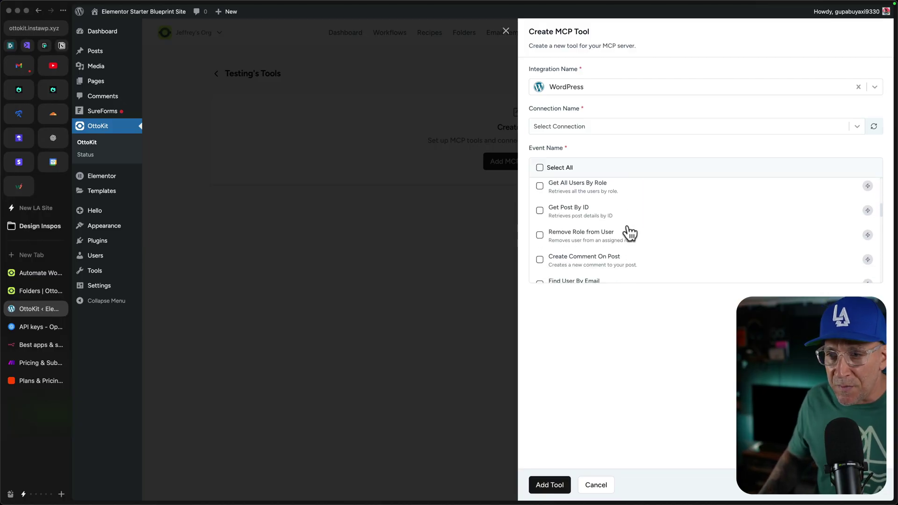
scroll(630, 232, "down", 2)
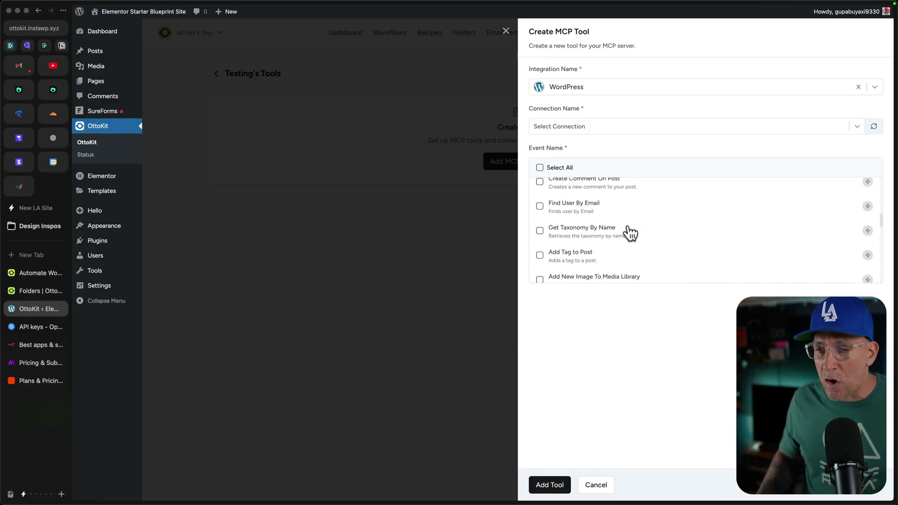
scroll(630, 232, "down", 3)
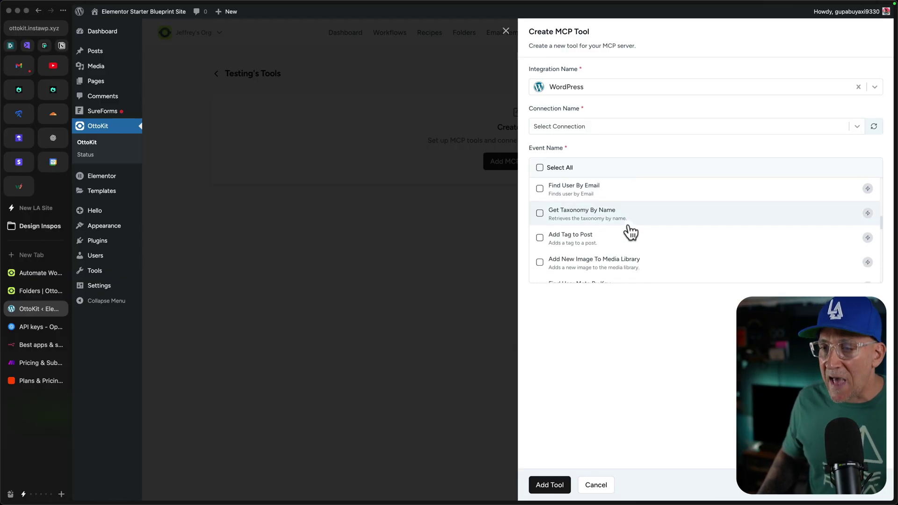
scroll(630, 232, "down", 5)
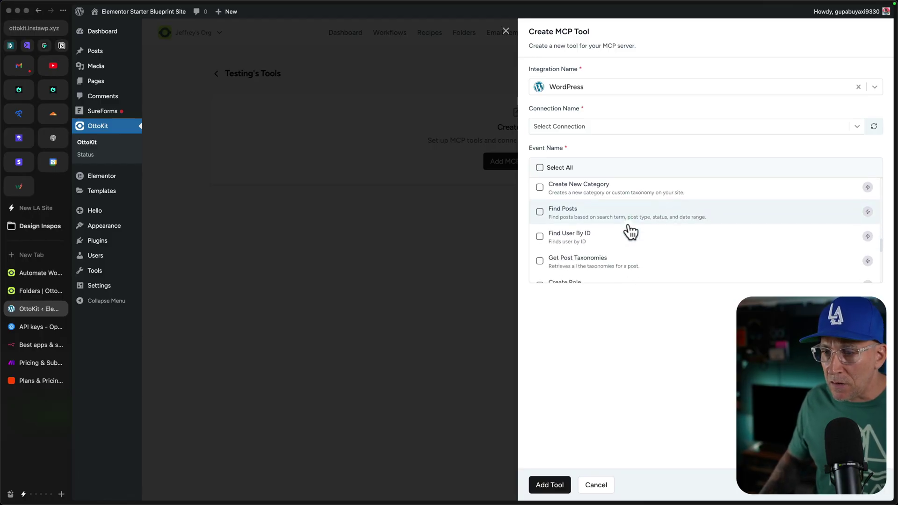
scroll(630, 232, "down", 5)
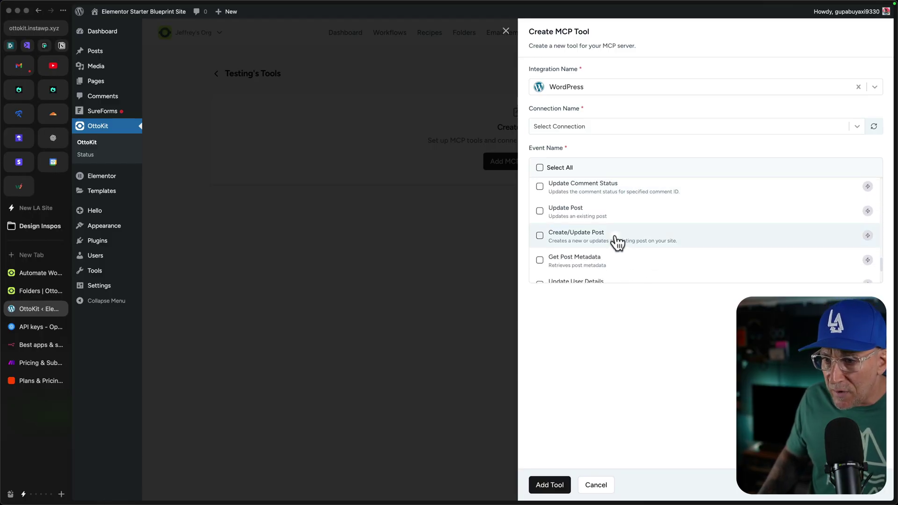
left_click(602, 238)
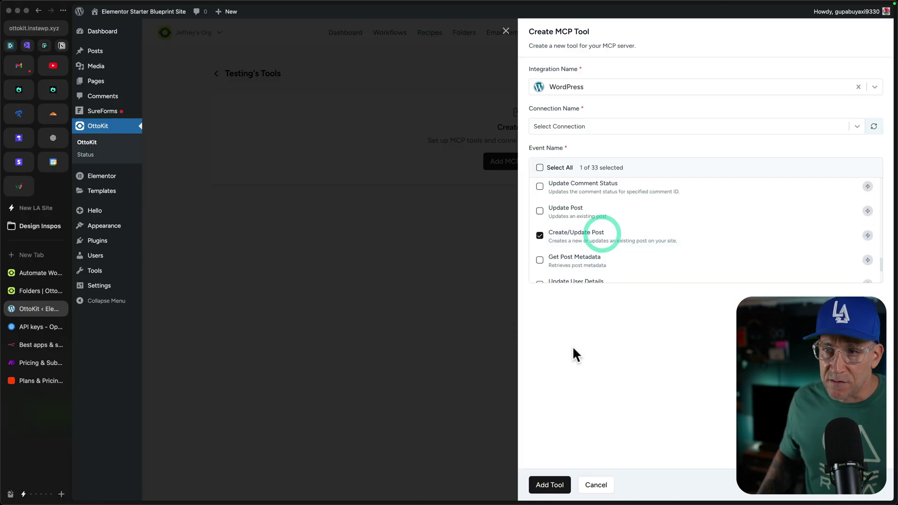
Step: Assign the WordPress - ottokit.instawp.xyz connection to the MCP tool and add it to the Testing server
left_click(560, 485)
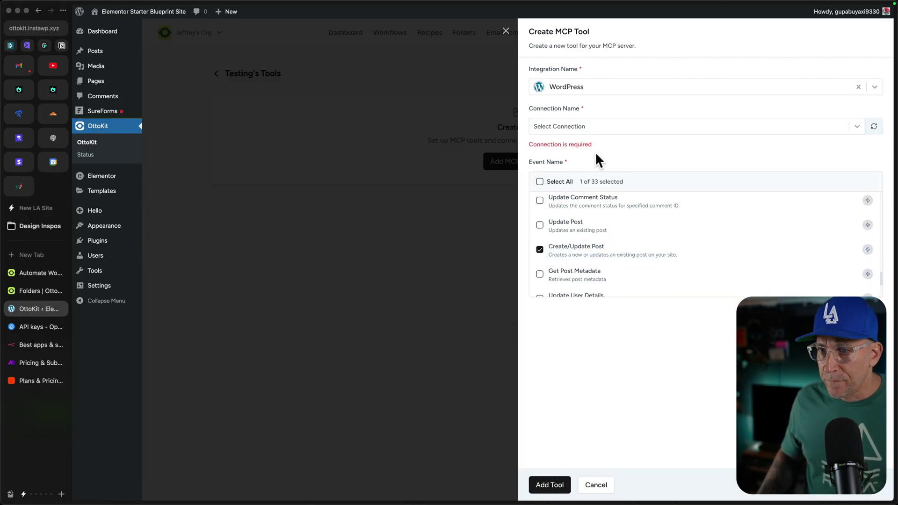
left_click(591, 130)
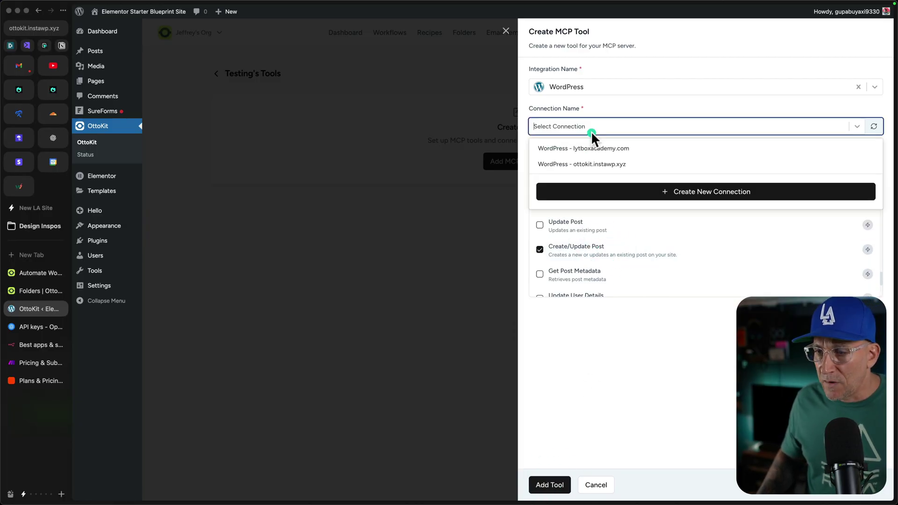
left_click(585, 161)
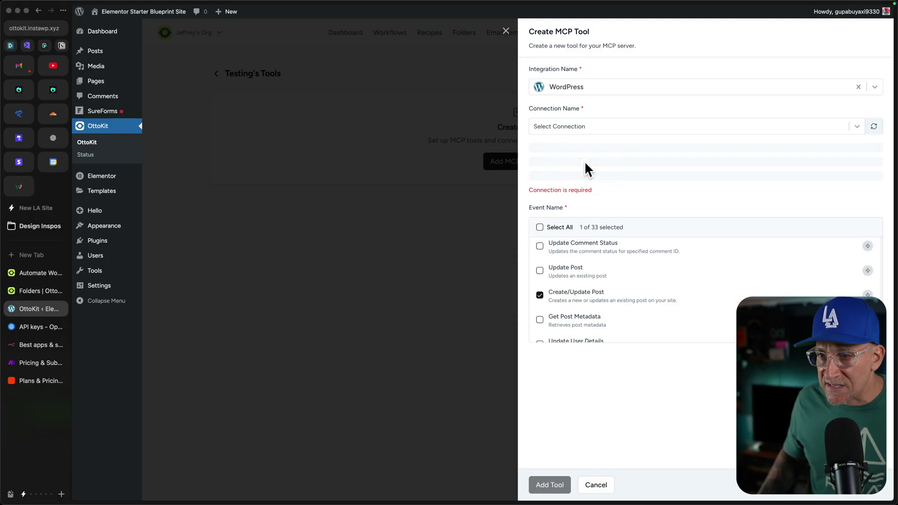
left_click(544, 488)
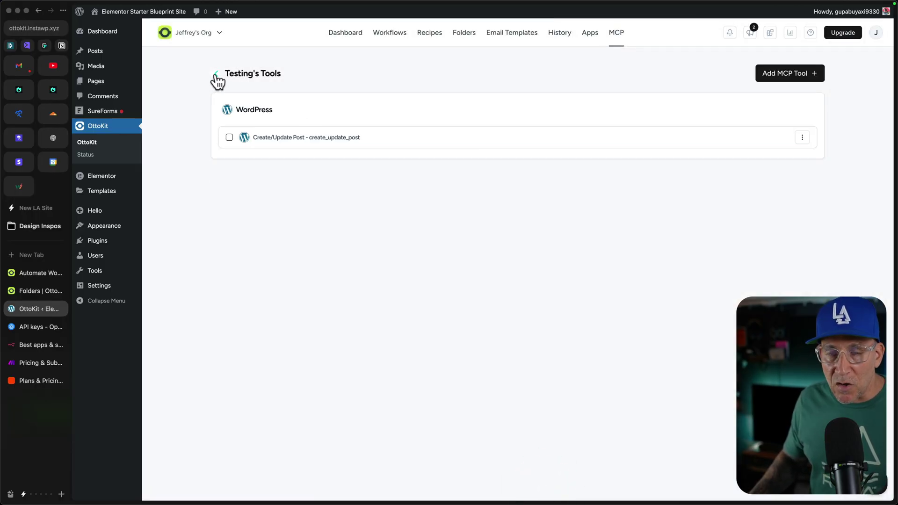
Step: Open the Testing server's configuration and check the available AI platforms, keeping Claude Desktop selected
left_click(216, 75)
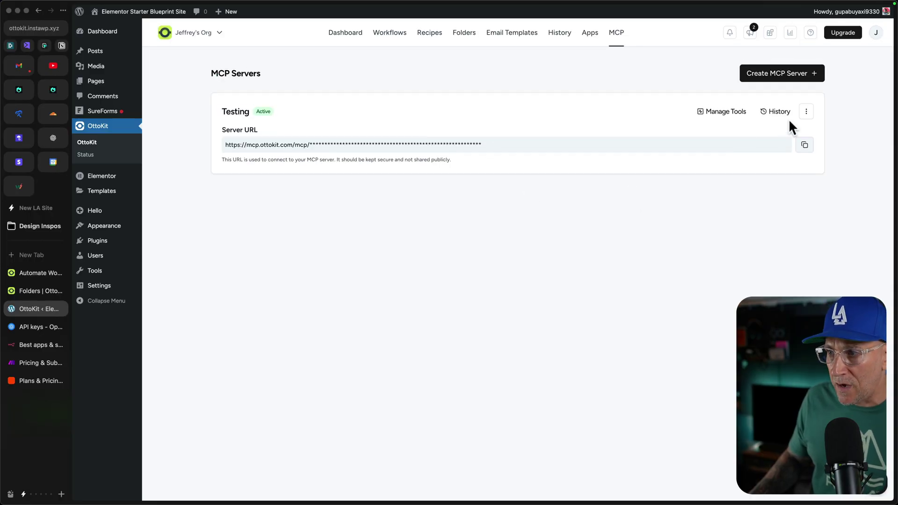
left_click(805, 112)
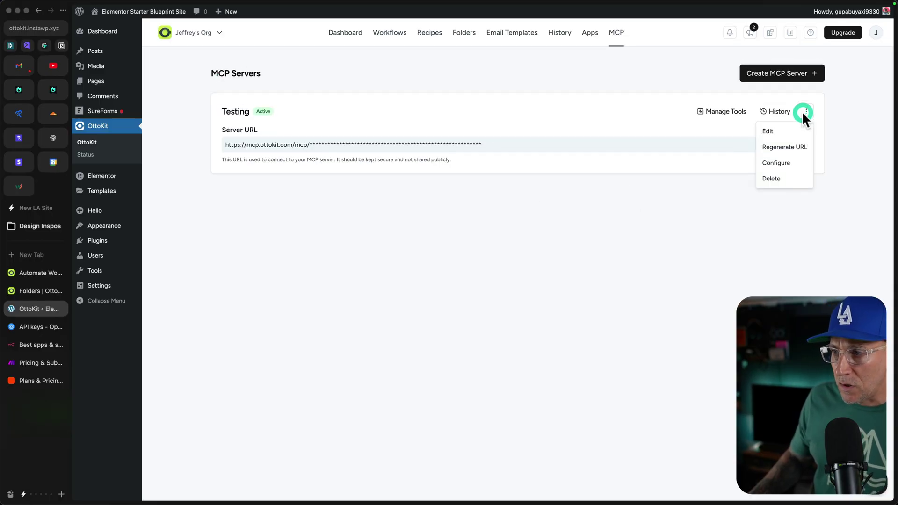
left_click(778, 162)
left_click(412, 117)
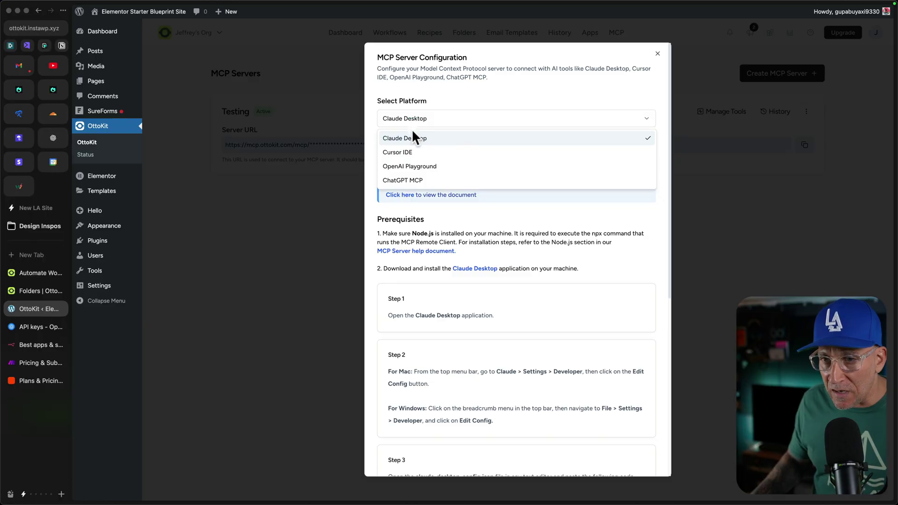
left_click(400, 167)
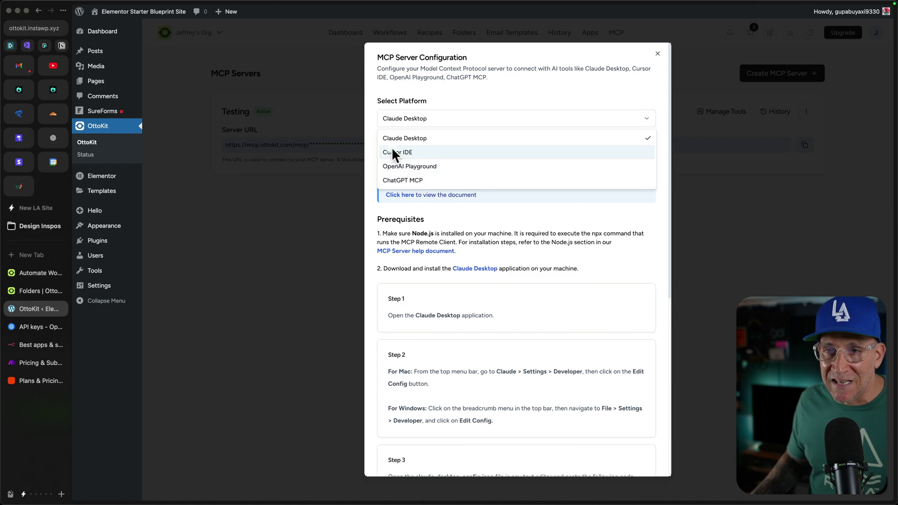
left_click(445, 101)
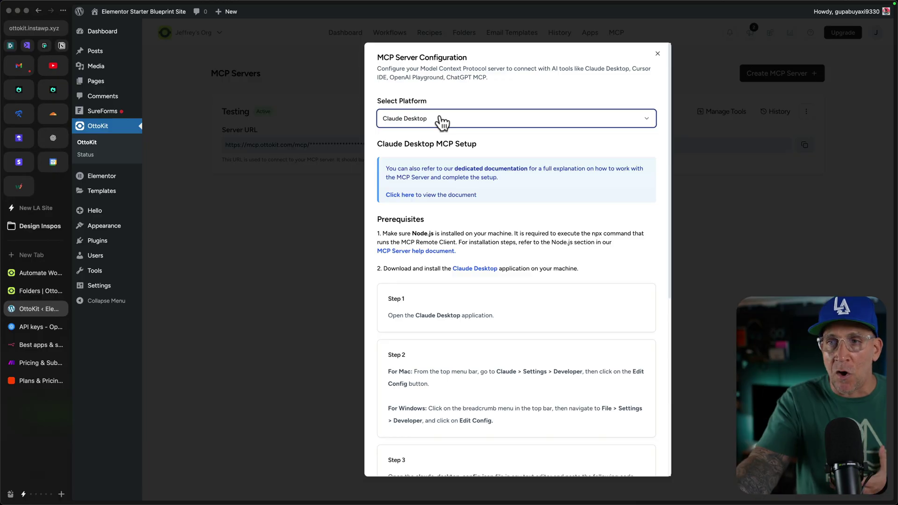
Step: Read through the Claude Desktop MCP setup instructions and close the server configuration
scroll(449, 187, "down", 6)
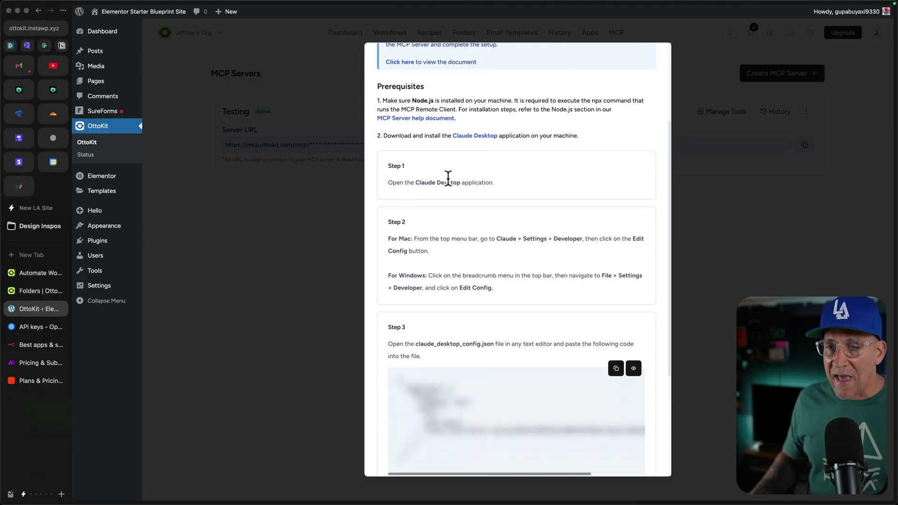
scroll(456, 216, "down", 1)
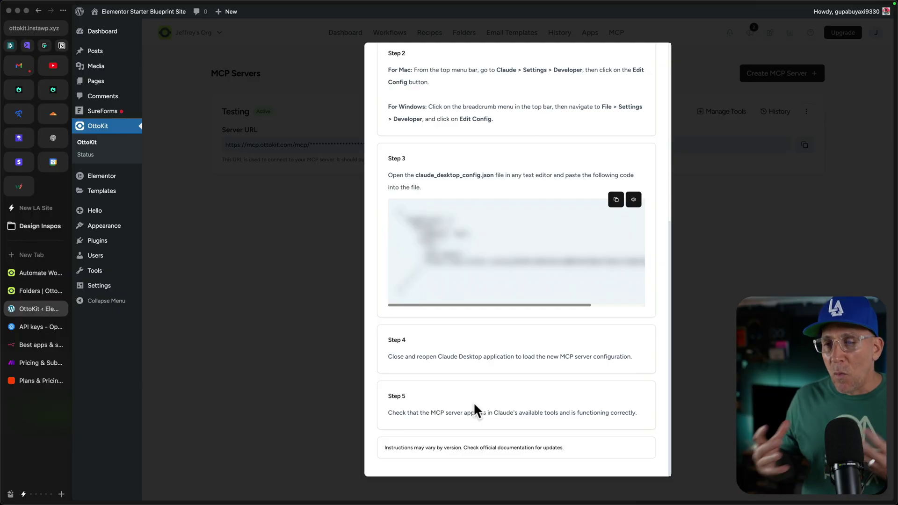
scroll(475, 405, "up", 1)
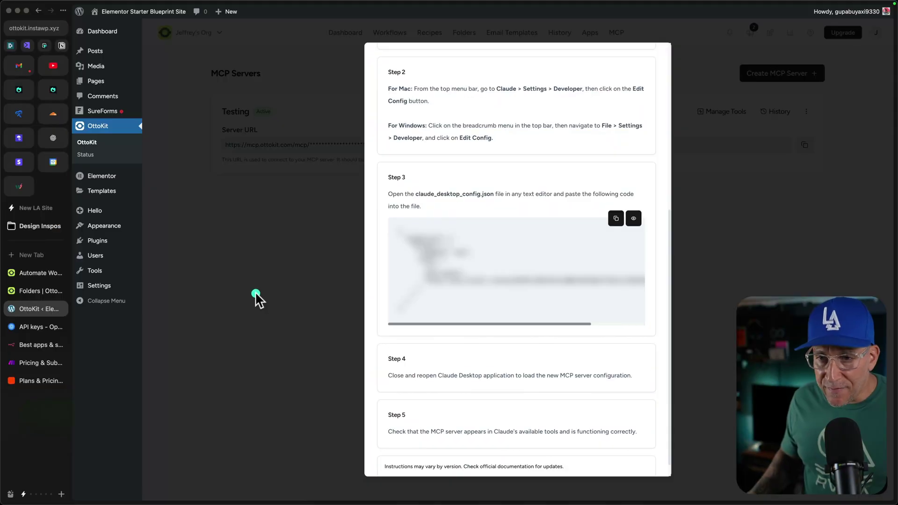
left_click(257, 293)
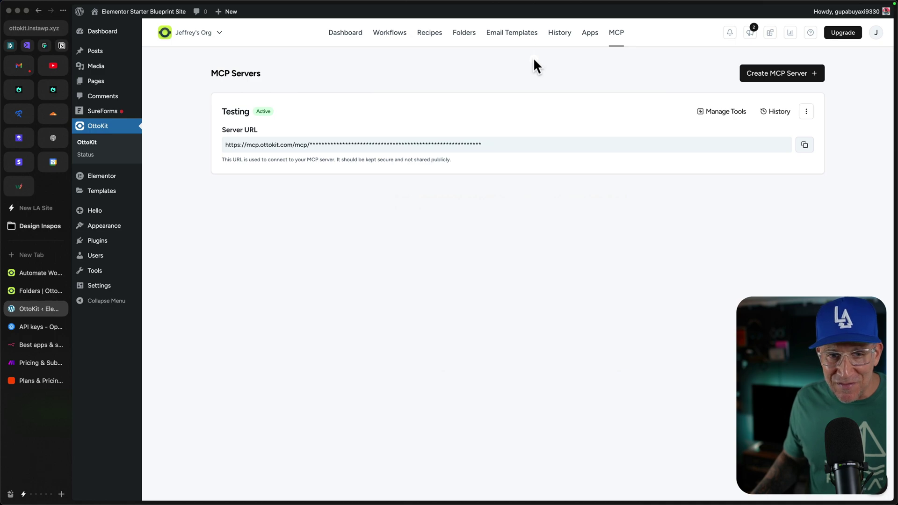
Step: View the app connections in the WordPress plugin, then in the standalone OttoKit web app
left_click(589, 32)
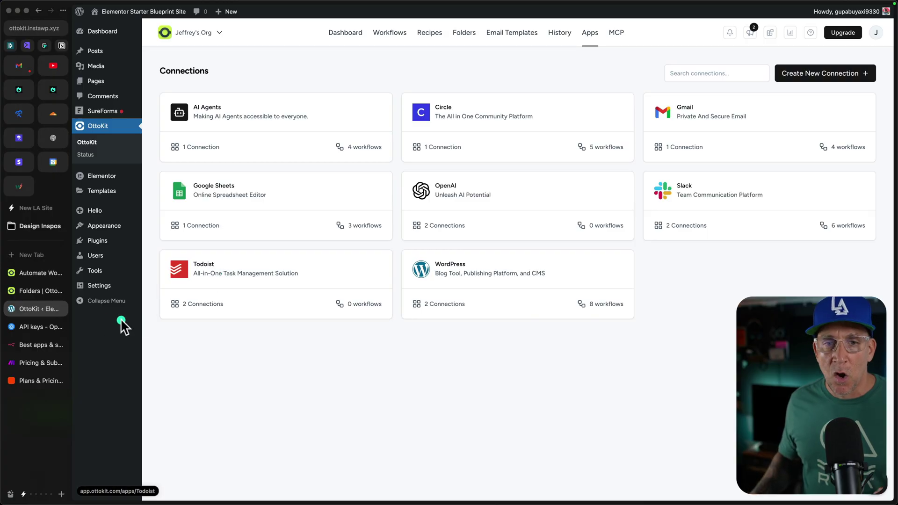
left_click(38, 289)
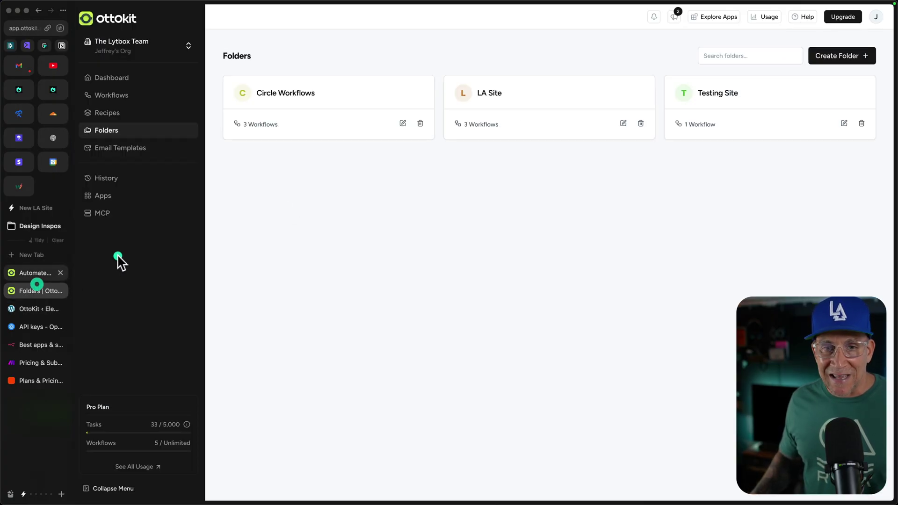
left_click(105, 196)
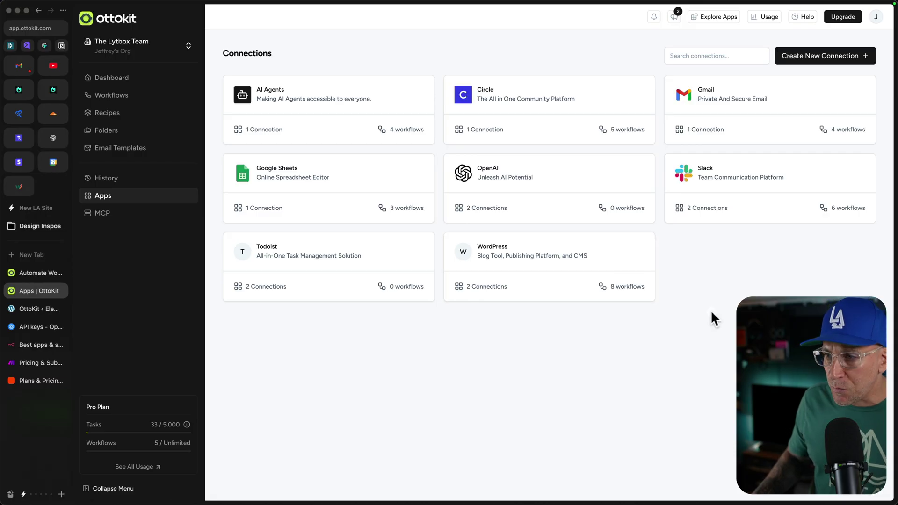